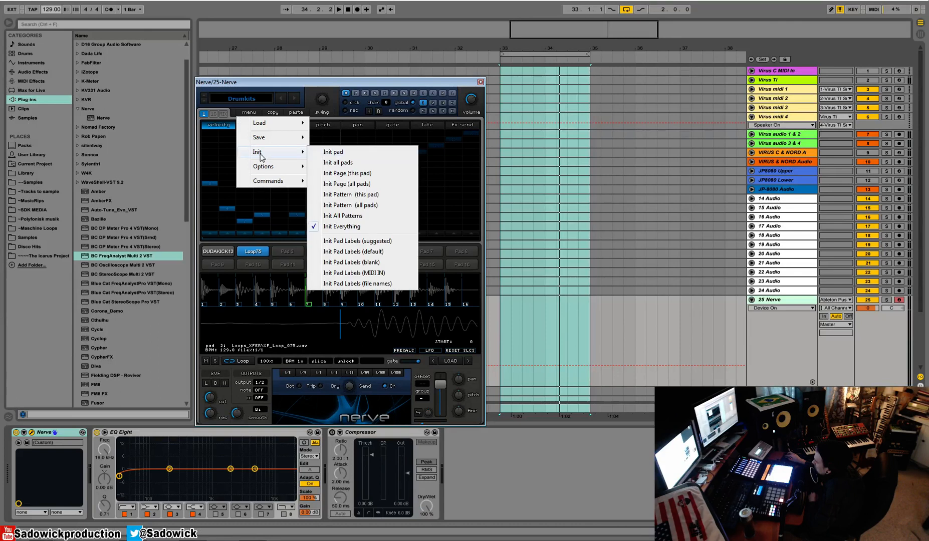
Step: Reset the Nerve drum machine with Init Everything and briefly view the sample folder offered for pad 1
left_click(365, 228)
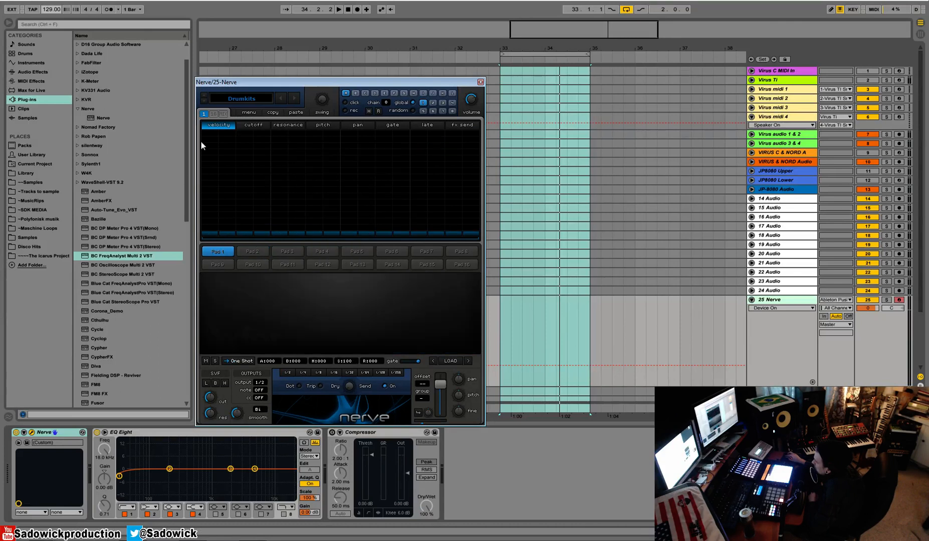
left_click(450, 361)
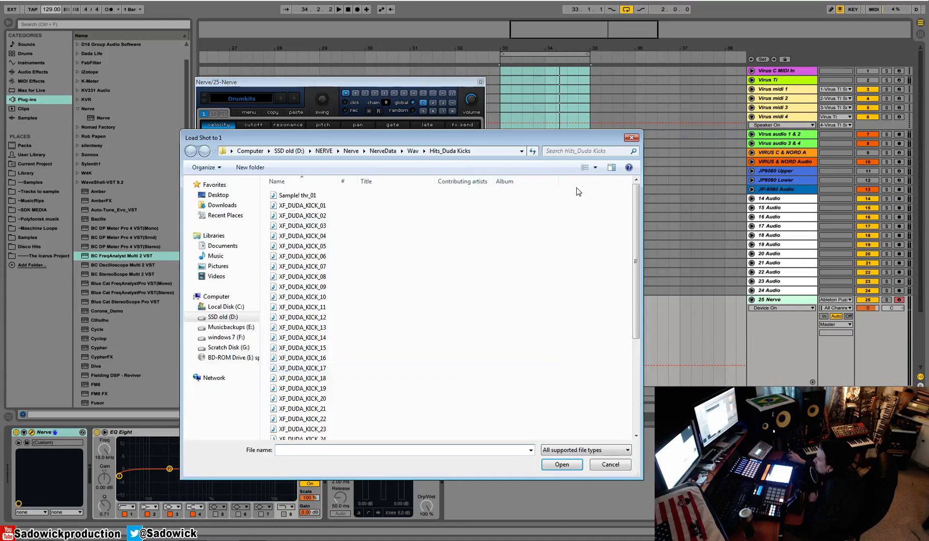
left_click(631, 137)
Step: Load a drum kit from the Xfer category of the Drumkits library
left_click(240, 99)
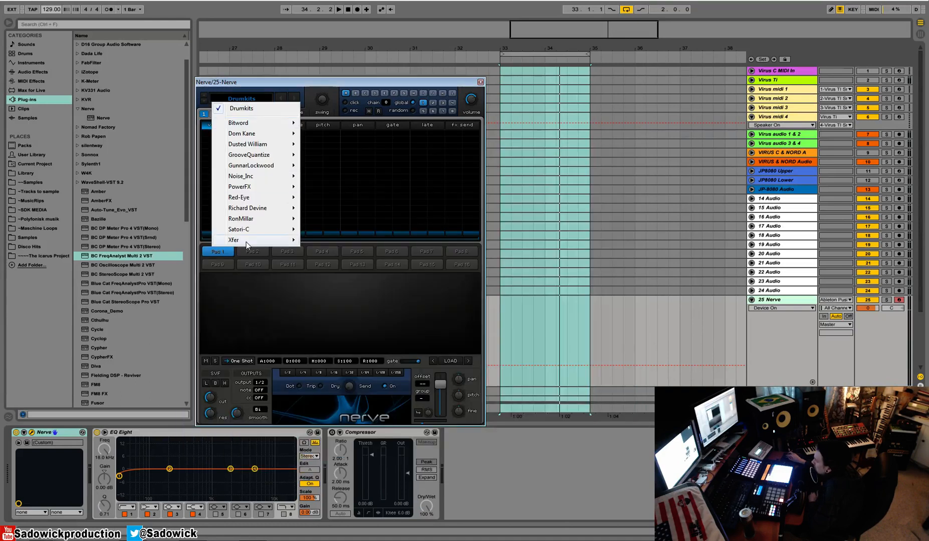
mouse_move(256, 243)
left_click(348, 316)
key("space")
Step: Program a four-on-the-floor Kick 1 pattern at full velocity on steps 1, 5, 9 and 13 and play it
left_click(210, 133)
left_click(280, 132)
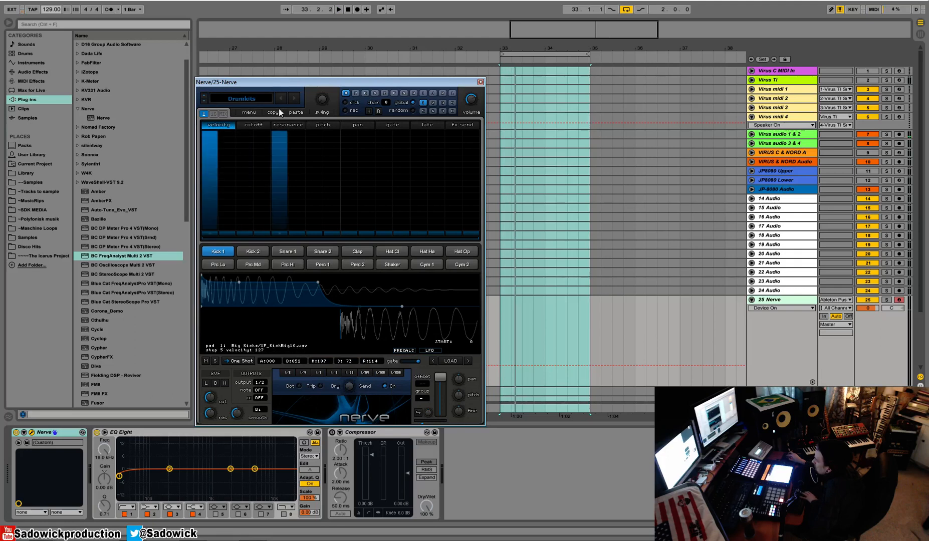
left_click(349, 137)
left_click(350, 132)
left_click(413, 132)
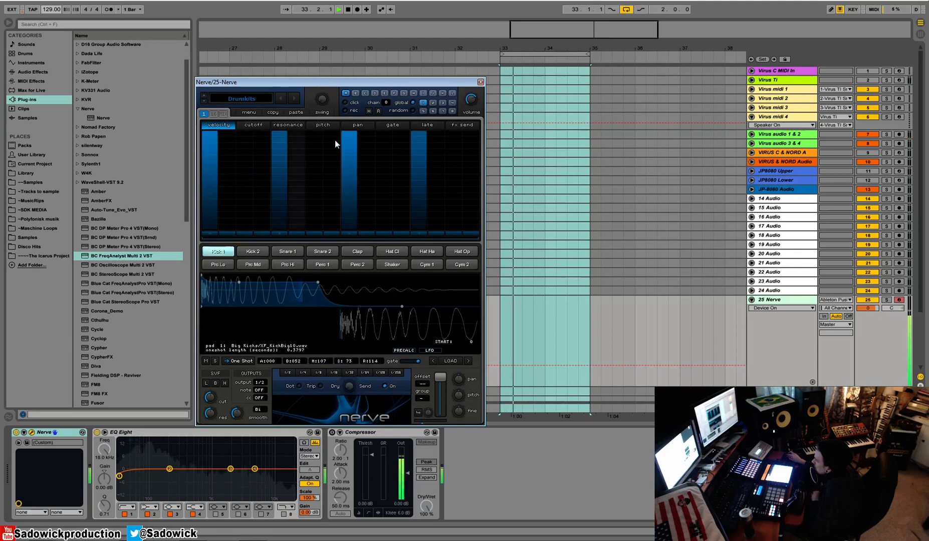
key("space")
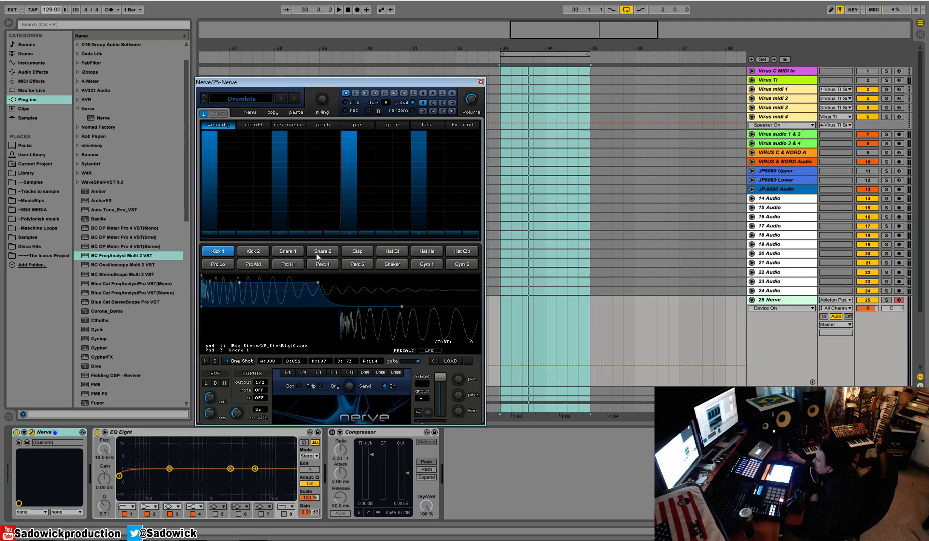
Step: Audition the following Xfer drum kits over the kick pattern one after another, ending on SD_Xfer8
left_click(202, 103)
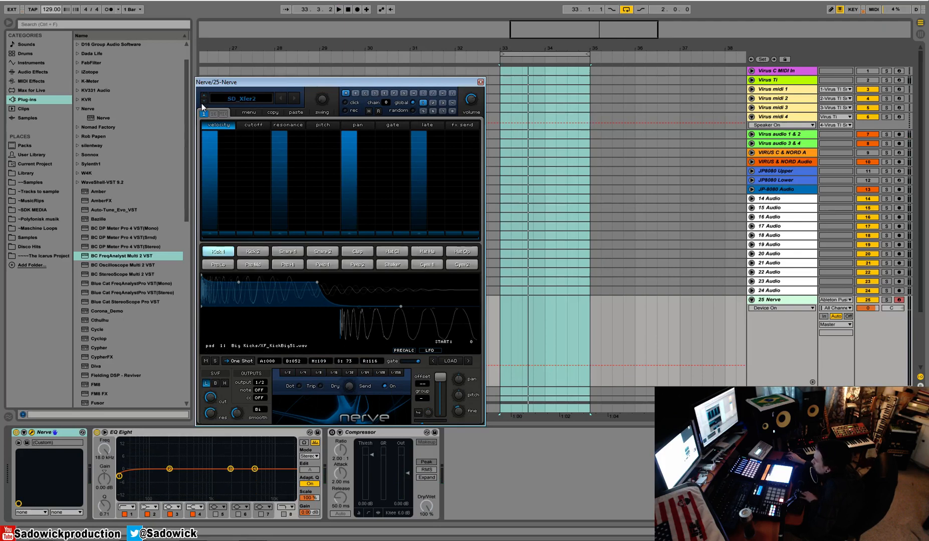
key("space")
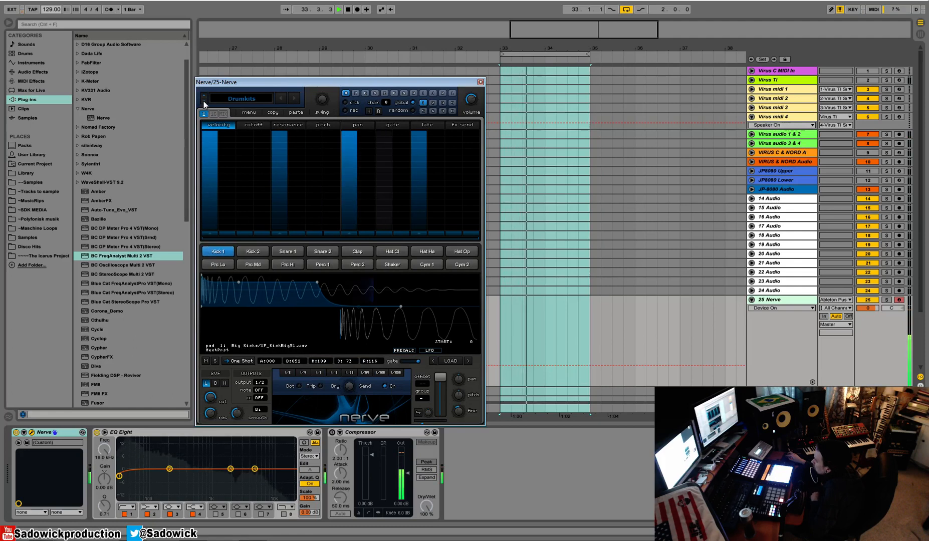
left_click(204, 101)
left_click(203, 101)
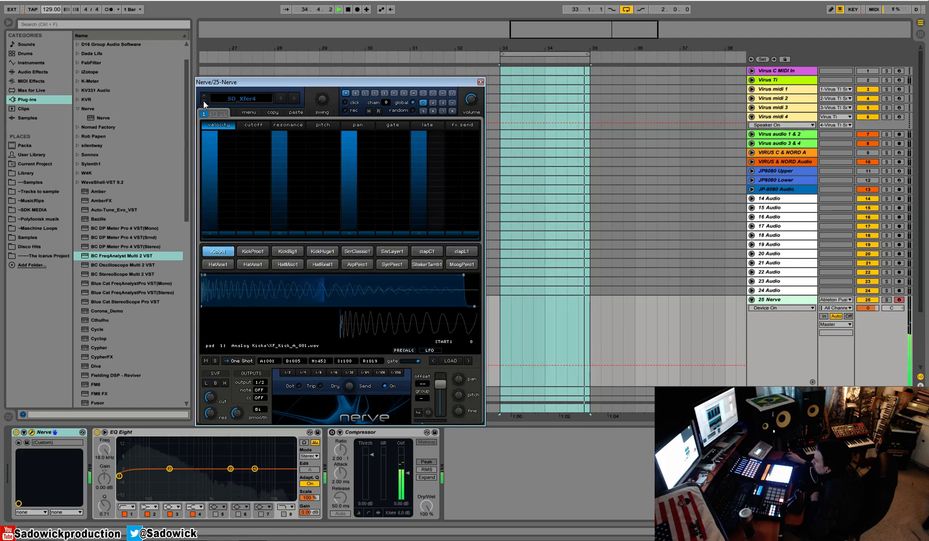
left_click(204, 100)
left_click(203, 101)
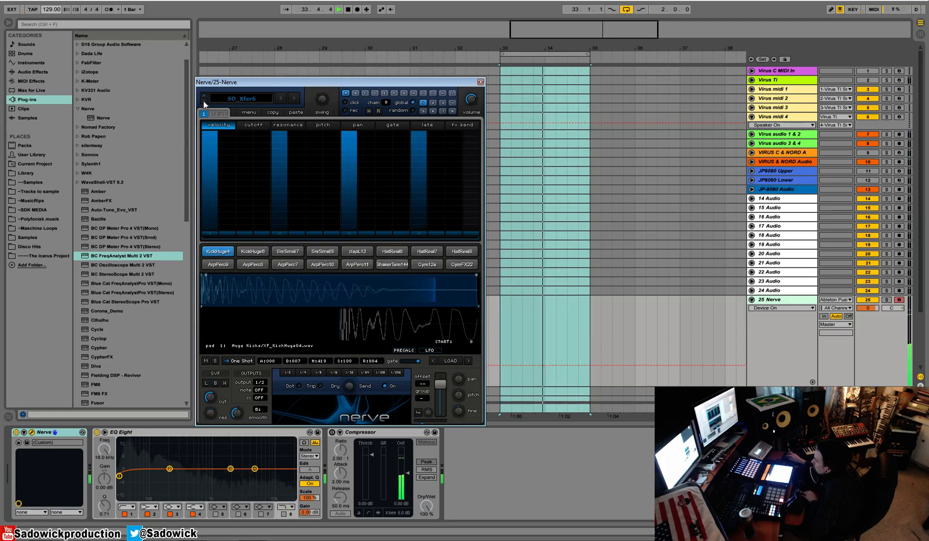
left_click(203, 101)
left_click(203, 101)
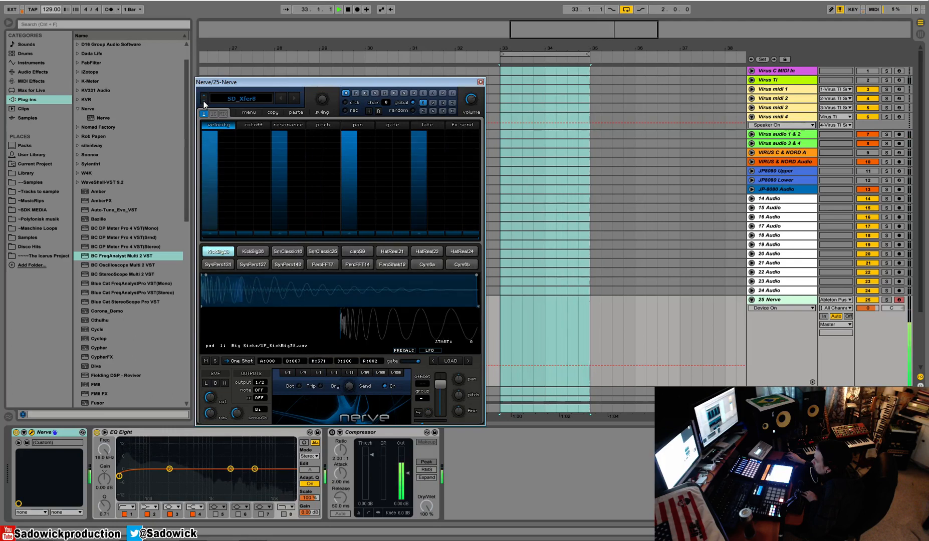
left_click(203, 101)
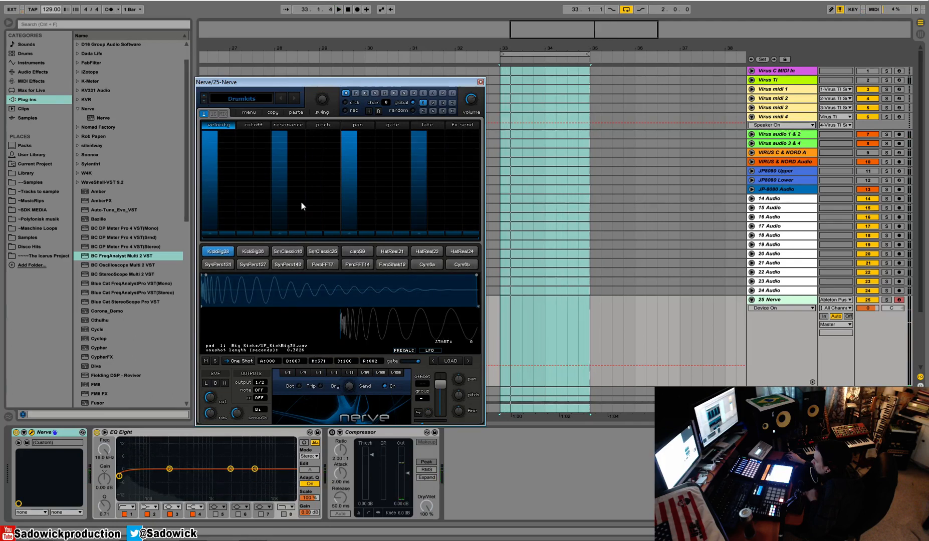
Step: Audition the pads KickBig36, SnrClassic16, SnrClassic25, the clap, HatReal21 and HatReal23
left_click(246, 252)
left_click(289, 253)
left_click(322, 252)
left_click(357, 252)
left_click(387, 252)
left_click(420, 252)
Step: Draw a varying velocity curve across all 16 steps of the HatReal21 pad and start playback
left_click(400, 254)
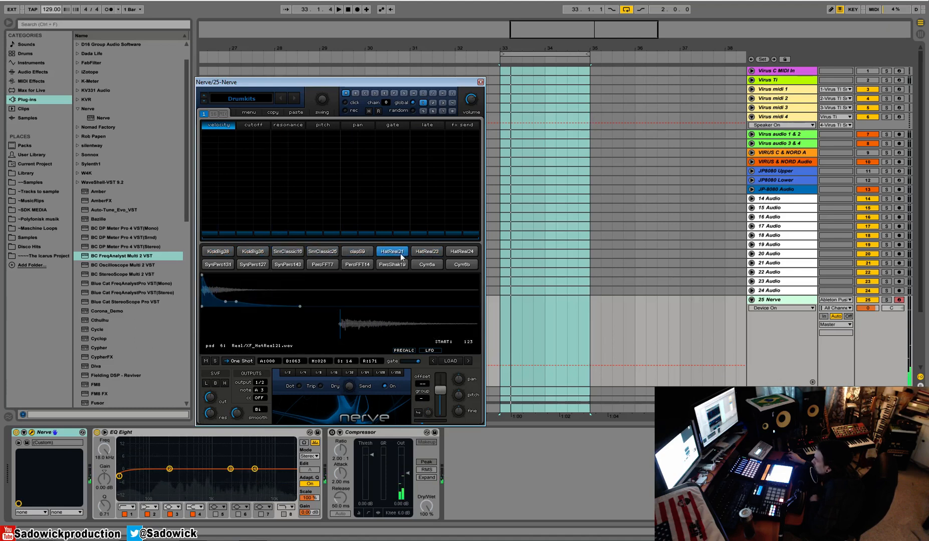
left_click(394, 252)
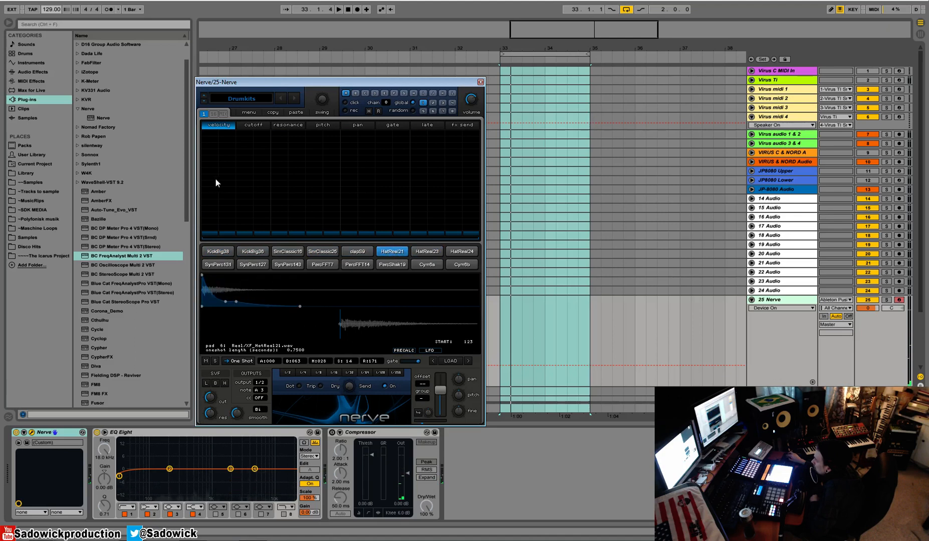
mouse_move(209, 152)
left_mouse_down()
mouse_move(280, 152)
mouse_move(346, 168)
mouse_move(443, 151)
left_mouse_up()
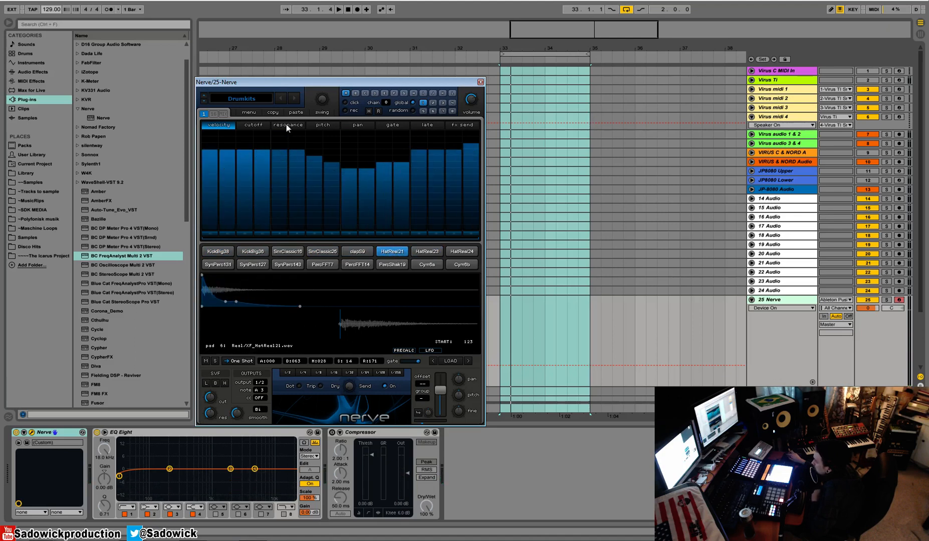
key("space")
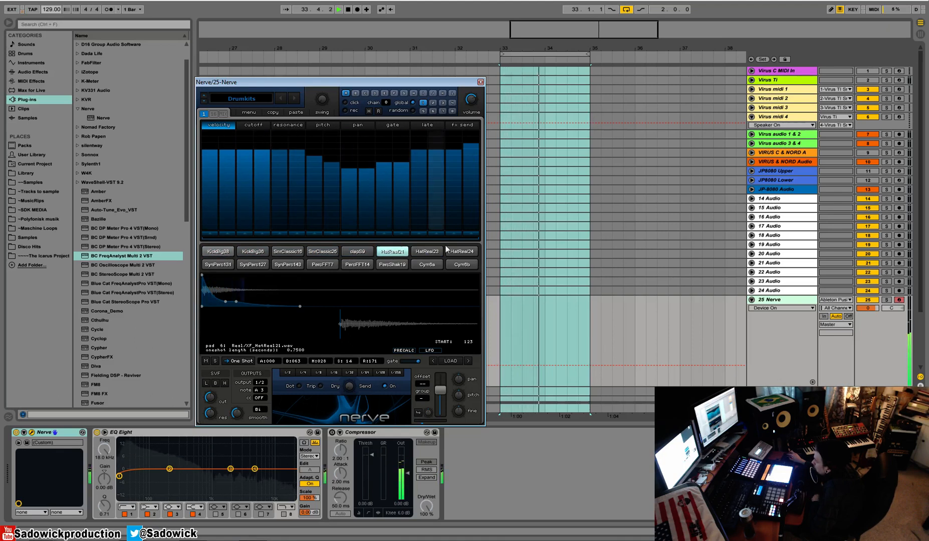
Step: Add HatReal23 hits on the offbeat steps 3, 7, 11 and 15 at a velocity of about 96
left_click(428, 251)
left_click(247, 157)
left_click(309, 157)
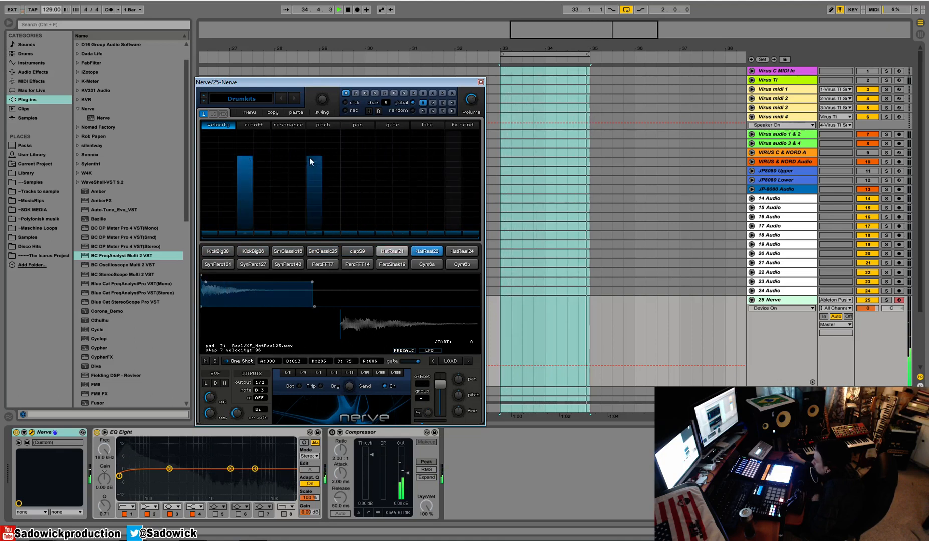
left_click(384, 159)
left_click(457, 160)
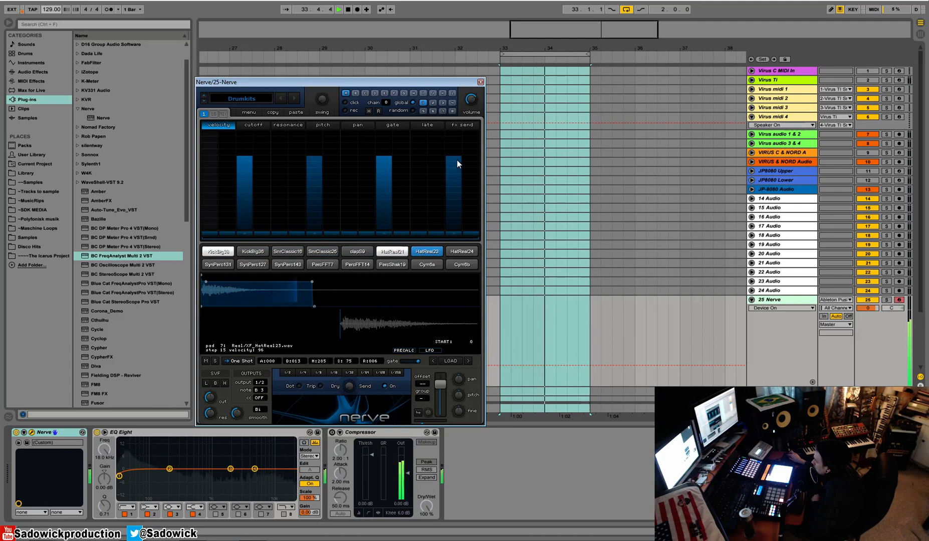
Step: Lower the velocities of the HatReal23 hits so the open hats sit more quietly in the pattern
left_click(454, 175)
left_click(384, 181)
left_click(310, 175)
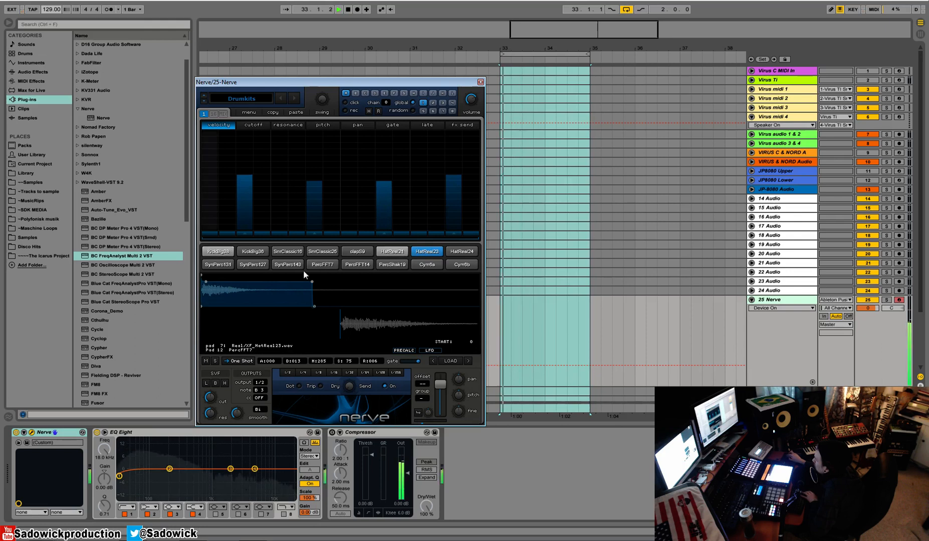
Step: Fill all 16 steps of the SynPerc127 pad at full velocity and play the pad soloed
left_click(243, 265)
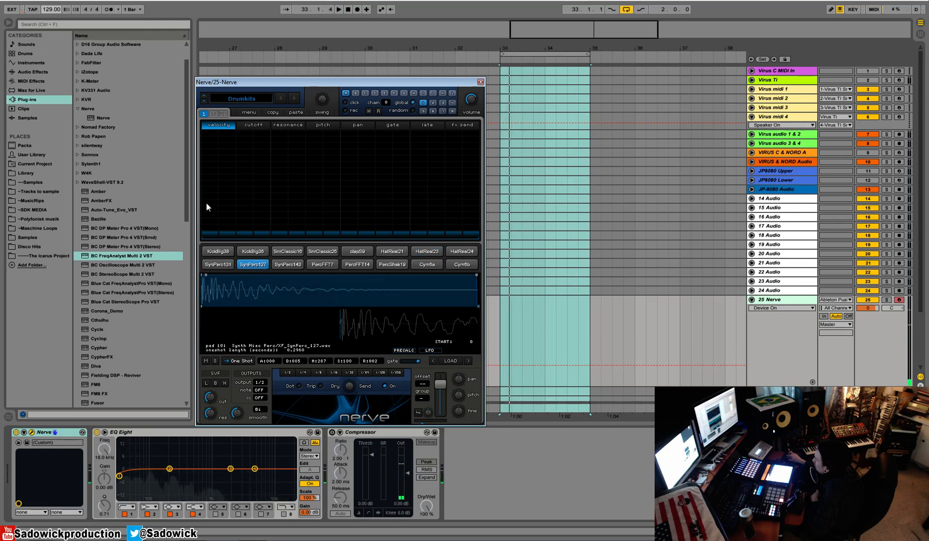
left_click(217, 130)
left_click_drag(218, 130, 487, 123)
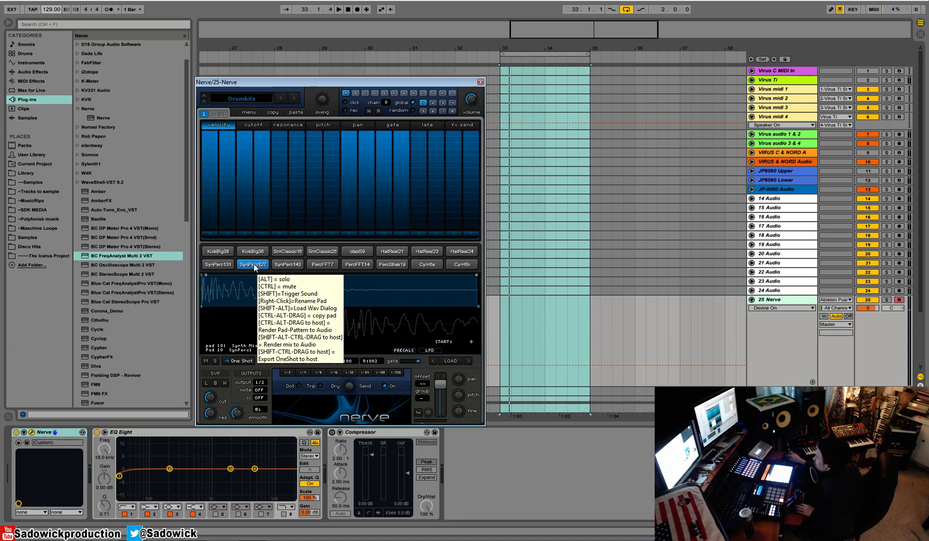
left_click(214, 360)
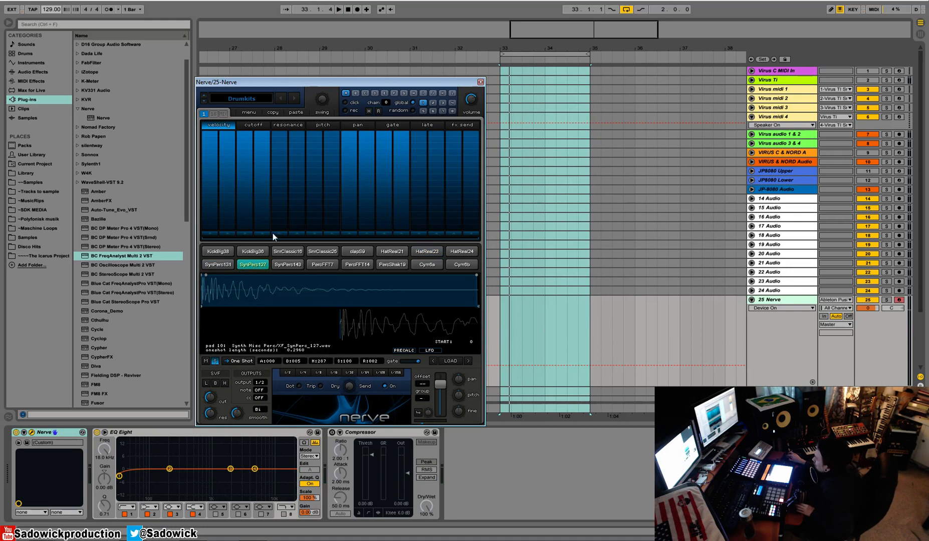
key("space")
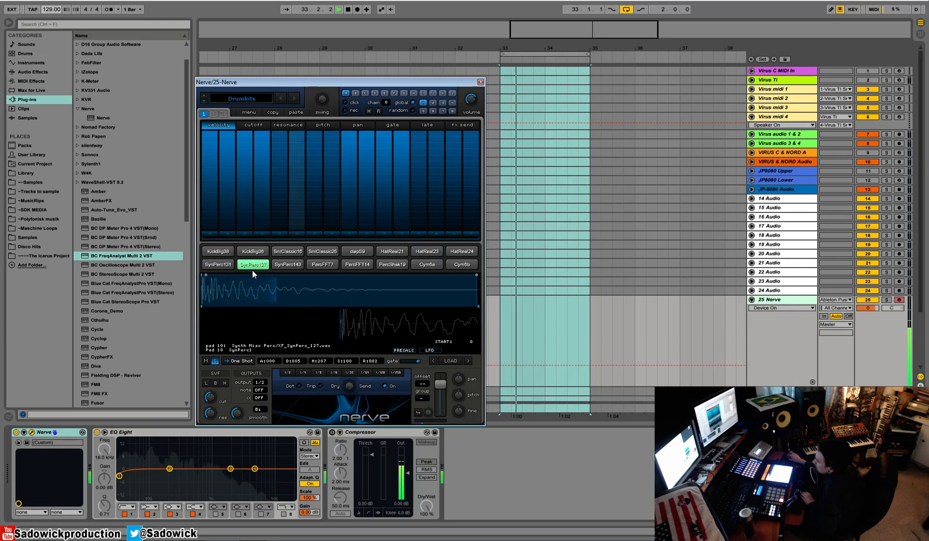
key("space")
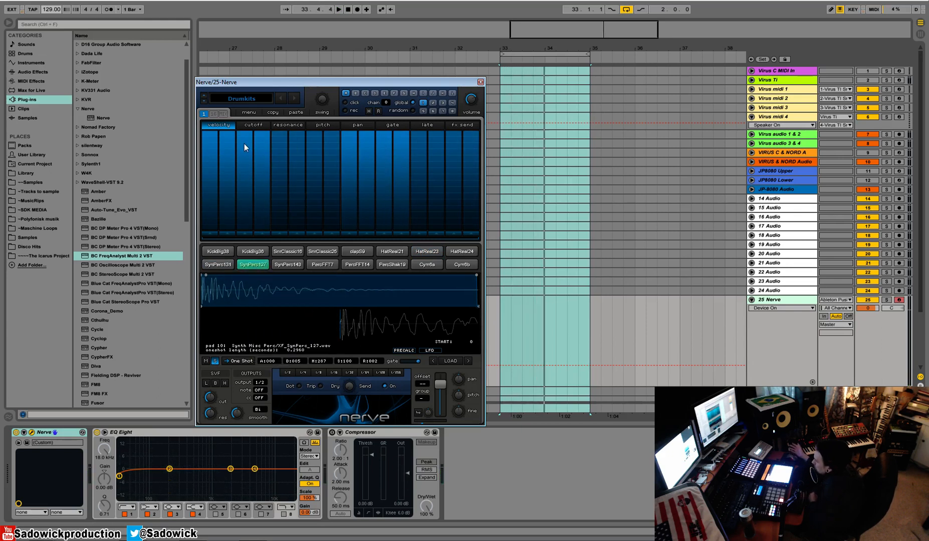
Step: Raise the swing amount to about 60 and listen to its effect on the soloed SynPerc127 pattern
left_click_drag(326, 90, 328, 70)
key("space")
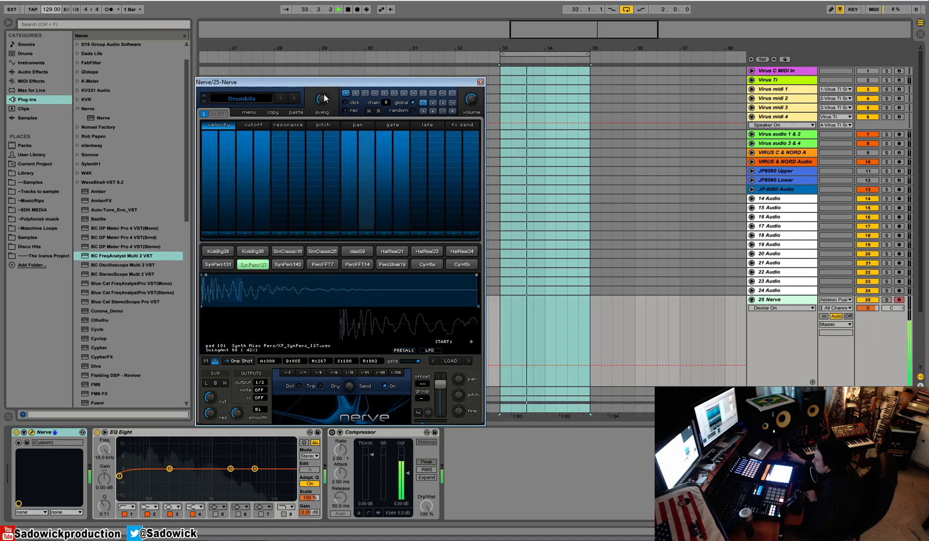
key("space")
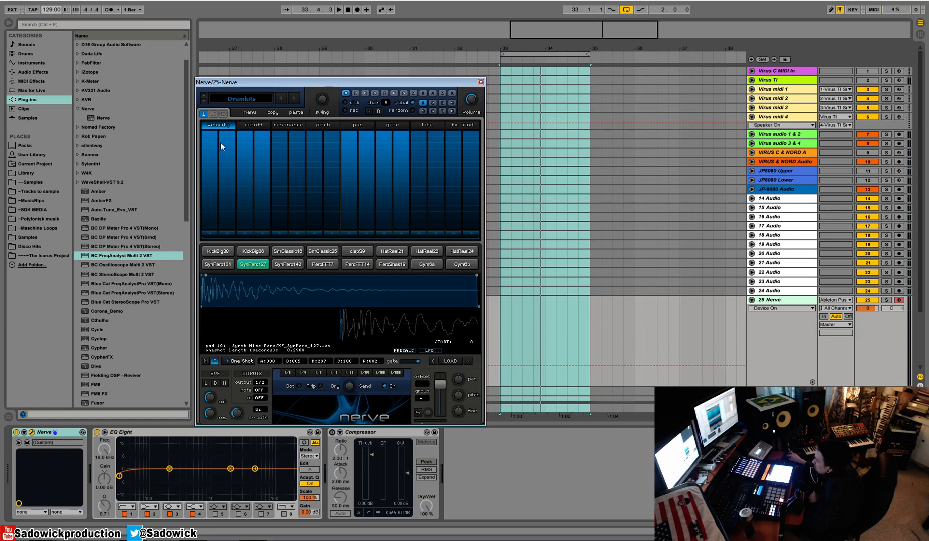
Step: Show the cutoff step lane for SynPerc127 and try its filter types, leaving the lowpass filter active
left_click(268, 125)
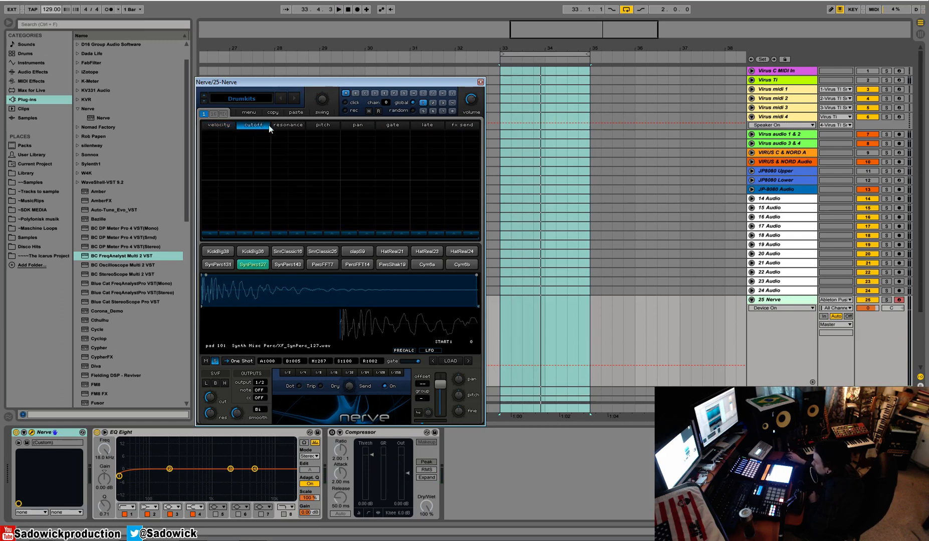
left_click(208, 384)
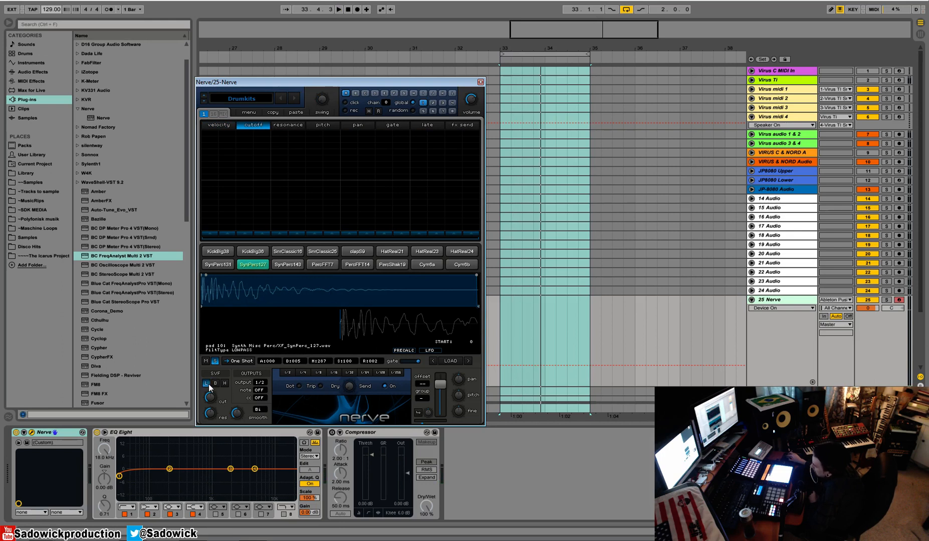
left_click(216, 384)
left_click(224, 384)
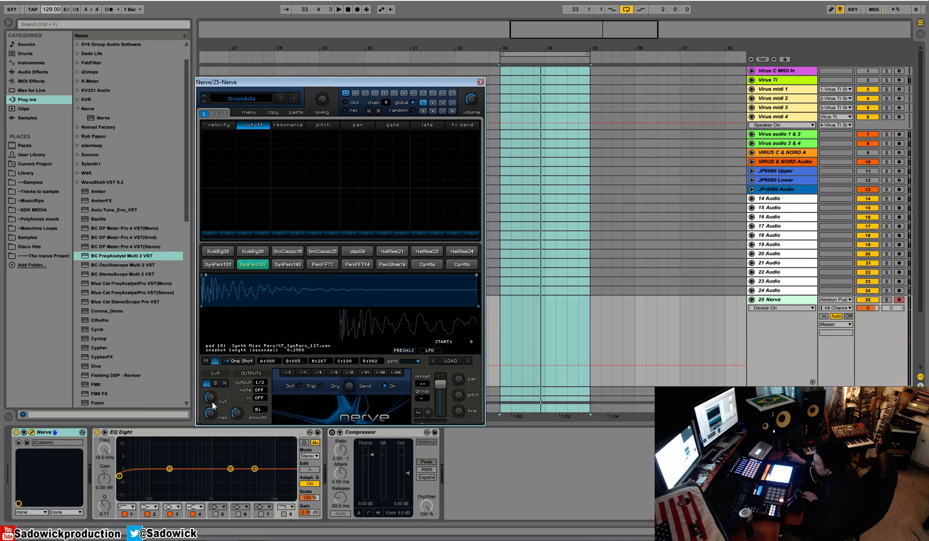
Step: Sweep the lowpass filter cutoff of the SynPerc127 pad during playback and set it by ear
key("space")
mouse_move(211, 399)
left_mouse_down()
mouse_move(210, 415)
mouse_move(212, 385)
left_mouse_up()
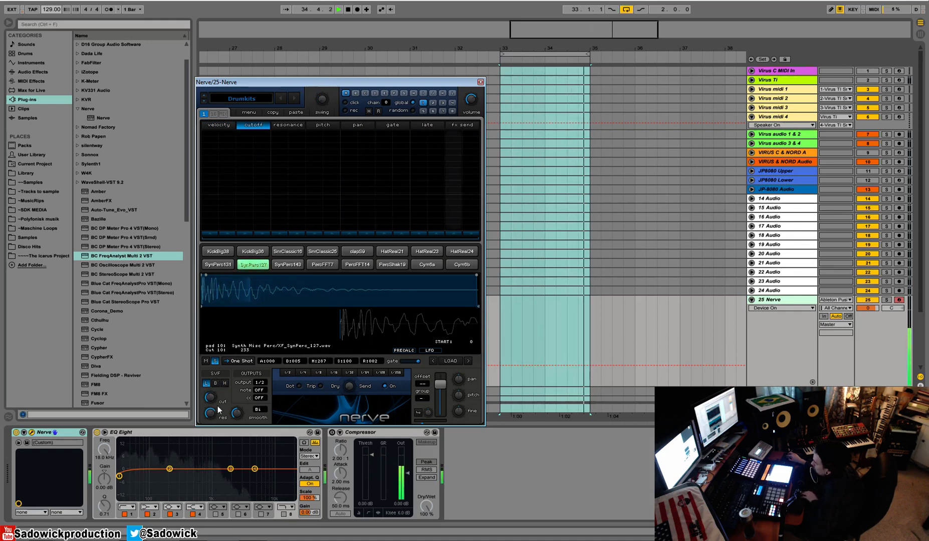
key("space")
key("space")
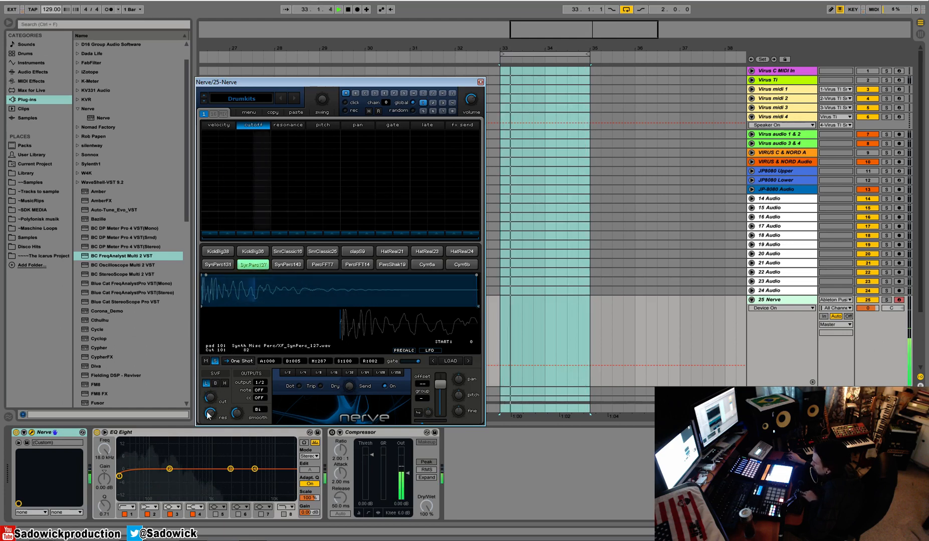
key("space")
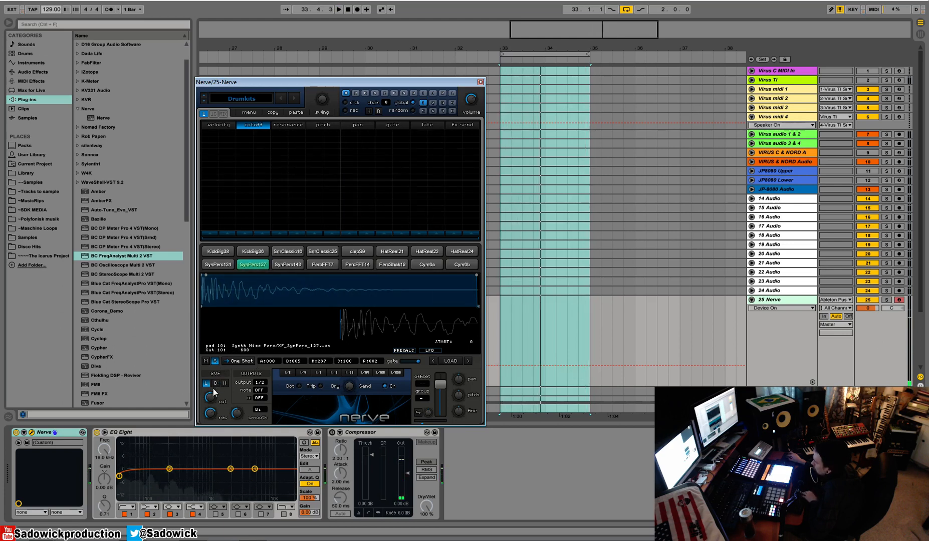
left_click_drag(209, 397, 210, 385)
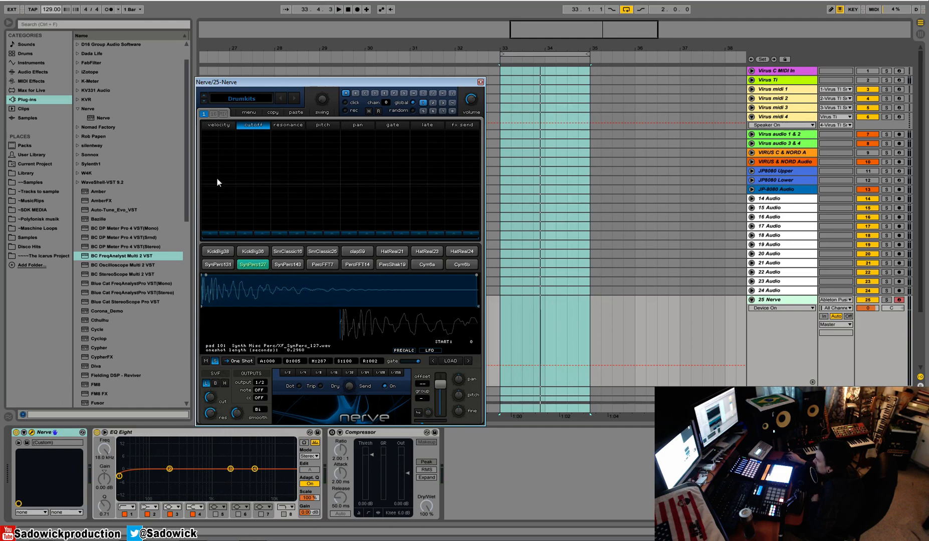
Step: Draw a rising and falling cutoff modulation curve across the SynPerc127 steps and play the pattern
left_click_drag(217, 170, 309, 171)
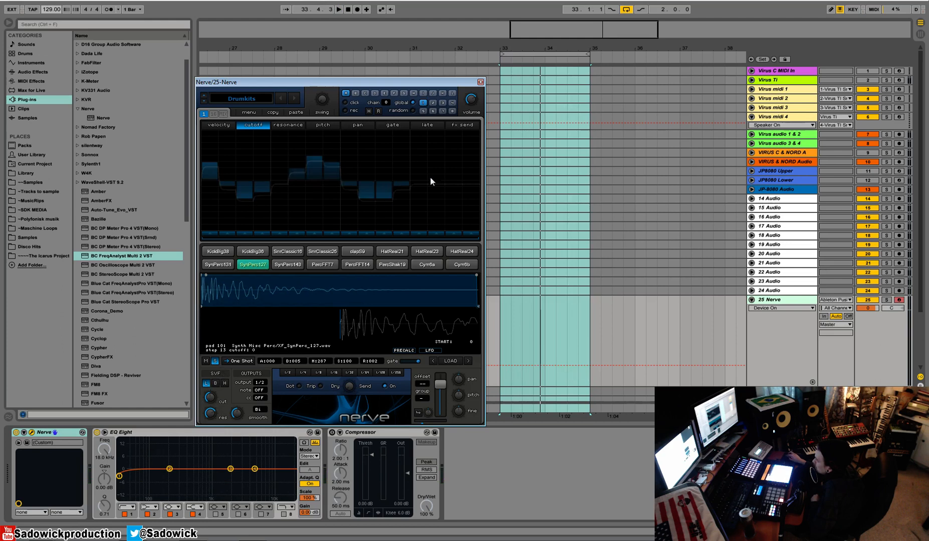
key("space")
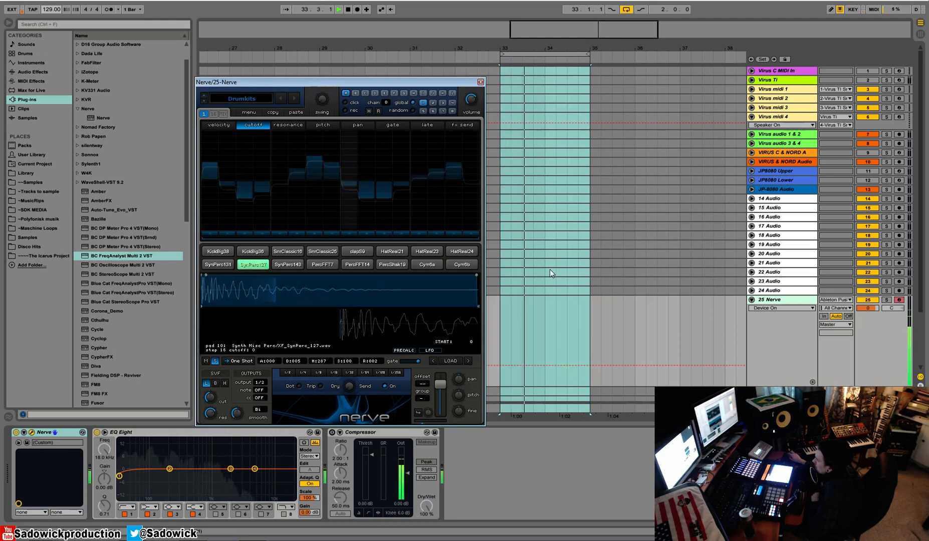
Step: Redraw the SynPerc127 cutoff steps as alternating highs and lows, then solo the pad and adjust its smoothing
left_click_drag(273, 171, 453, 175)
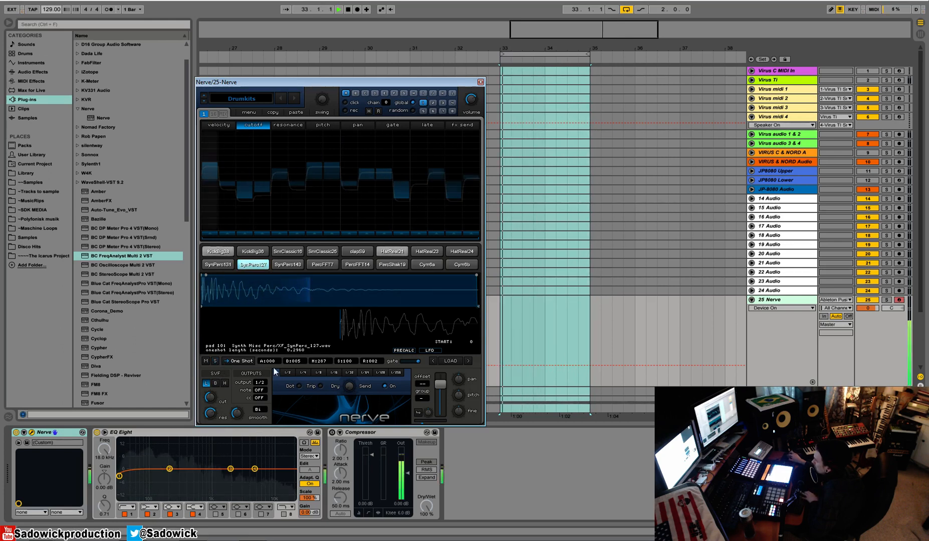
left_click(214, 360)
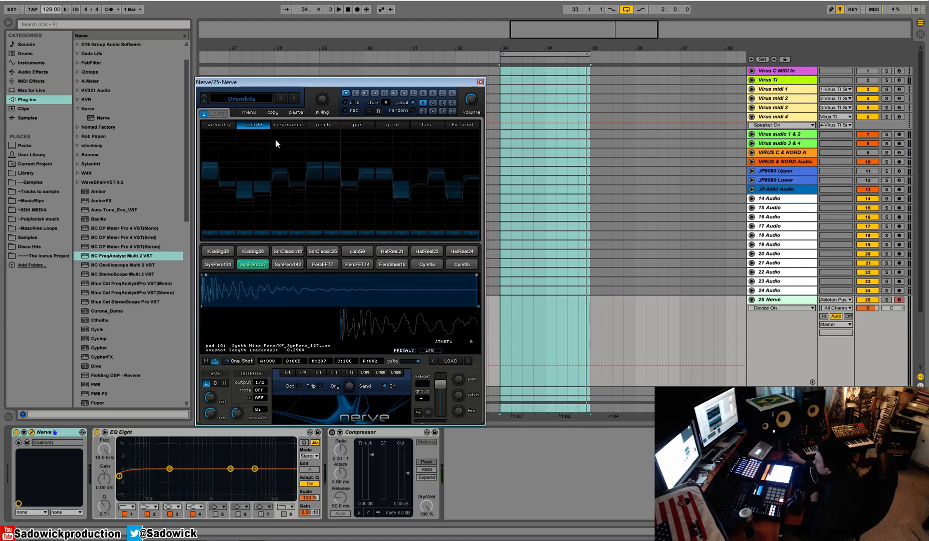
left_click_drag(239, 403, 240, 409)
key("space")
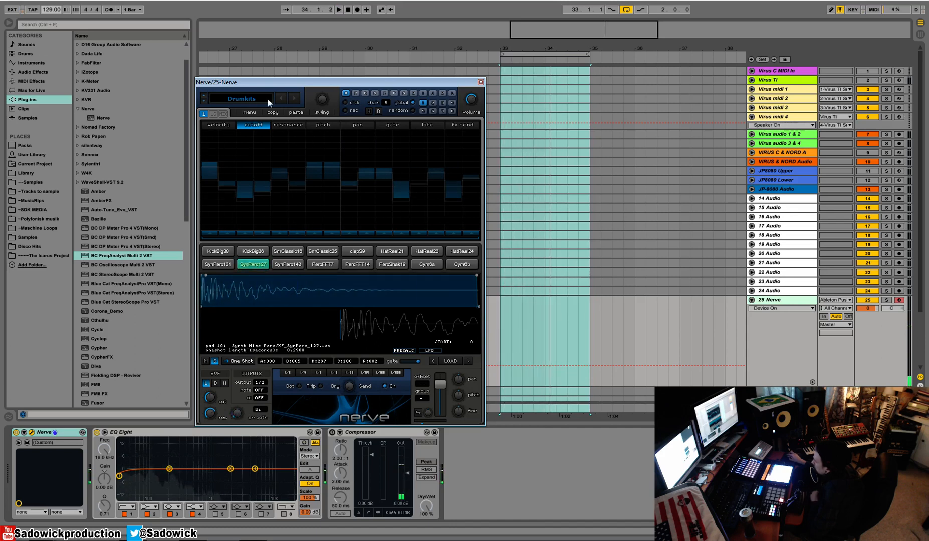
Step: Draw an uneven resonance modulation across the SynPerc127 steps and play it both soloed and within the full pattern
left_click(280, 124)
mouse_move(210, 413)
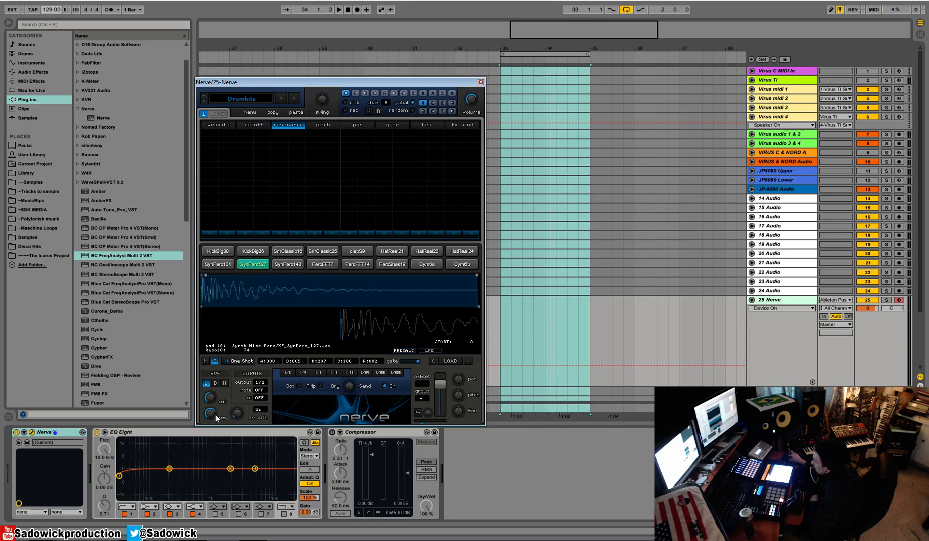
mouse_move(209, 158)
left_mouse_down()
mouse_move(233, 197)
mouse_move(376, 202)
left_mouse_up()
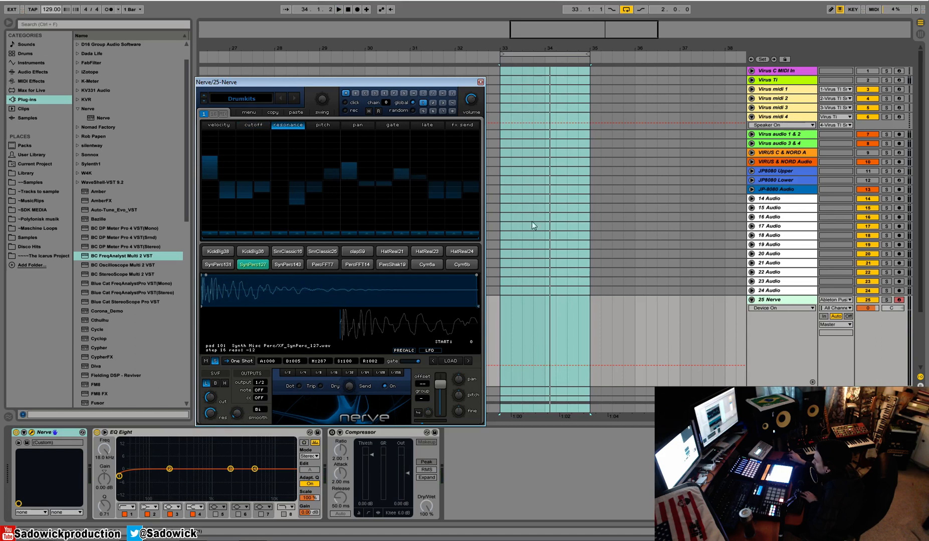
key("space")
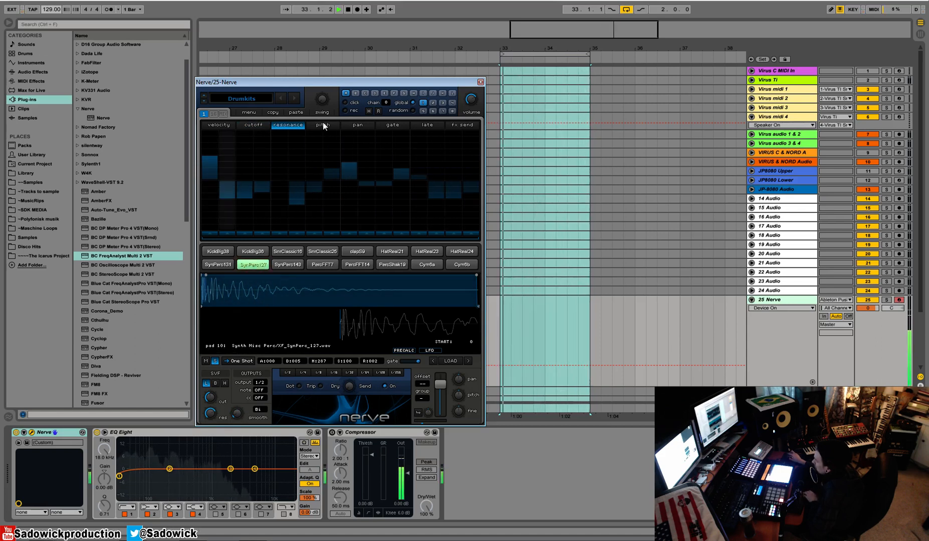
key("space")
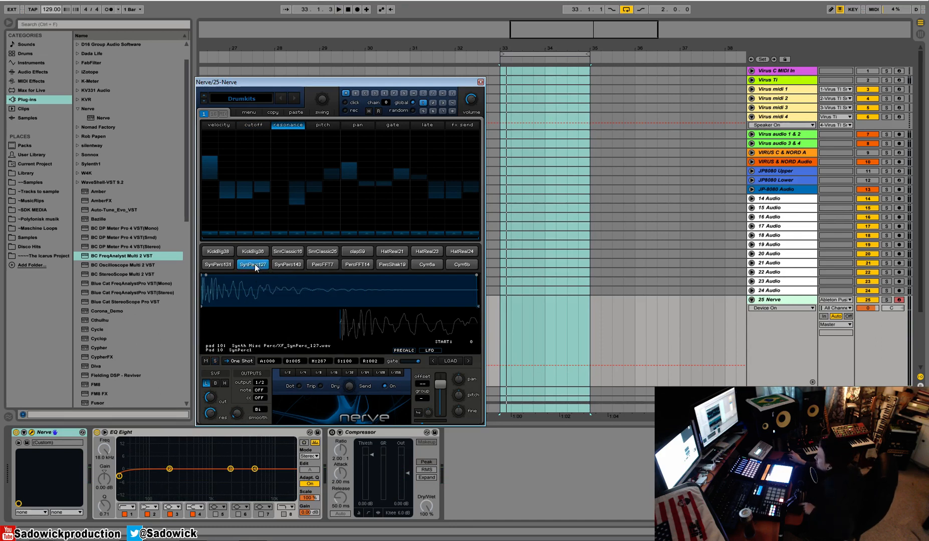
key("space")
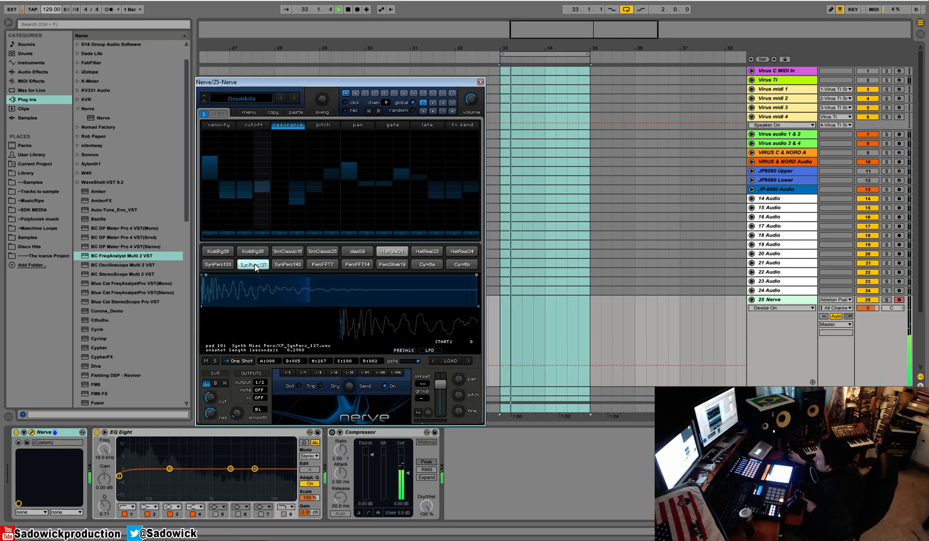
Step: Draw a descending pitch line over the last six steps of the HatReal21 pad and solo it during playback
left_click(386, 252)
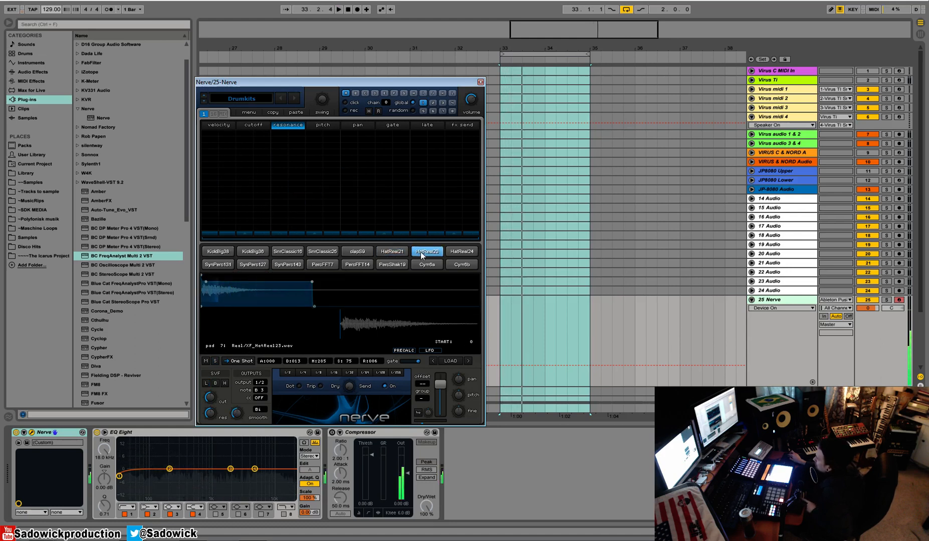
left_click(219, 125)
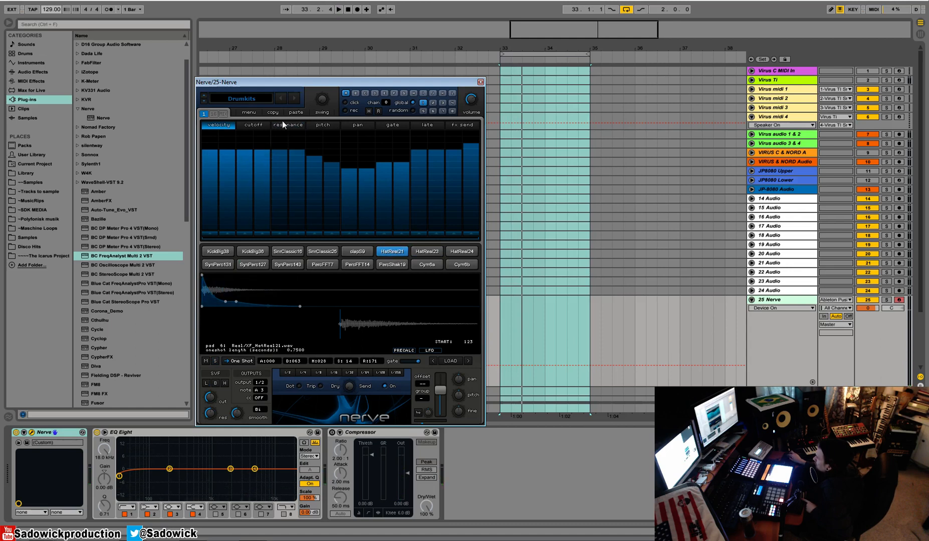
left_click(319, 125)
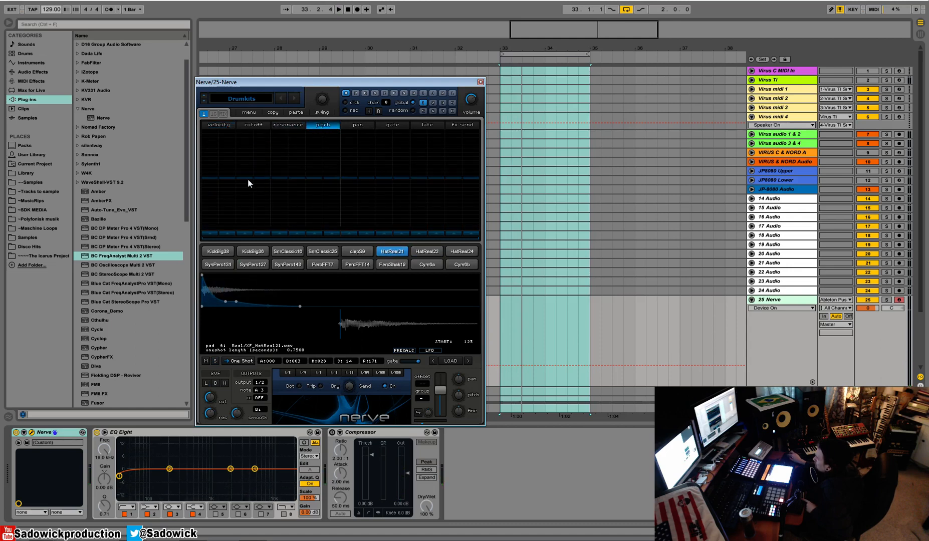
left_click_drag(386, 176, 393, 179)
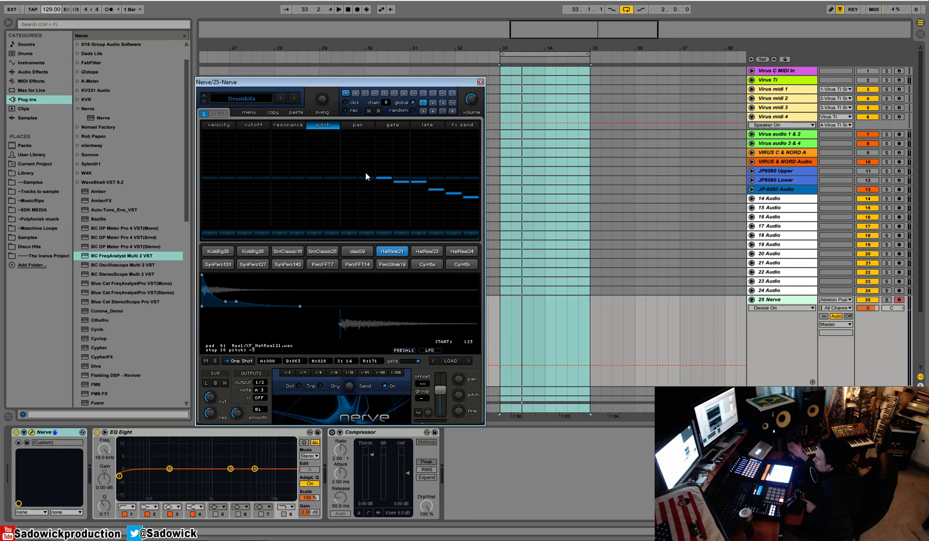
key("space")
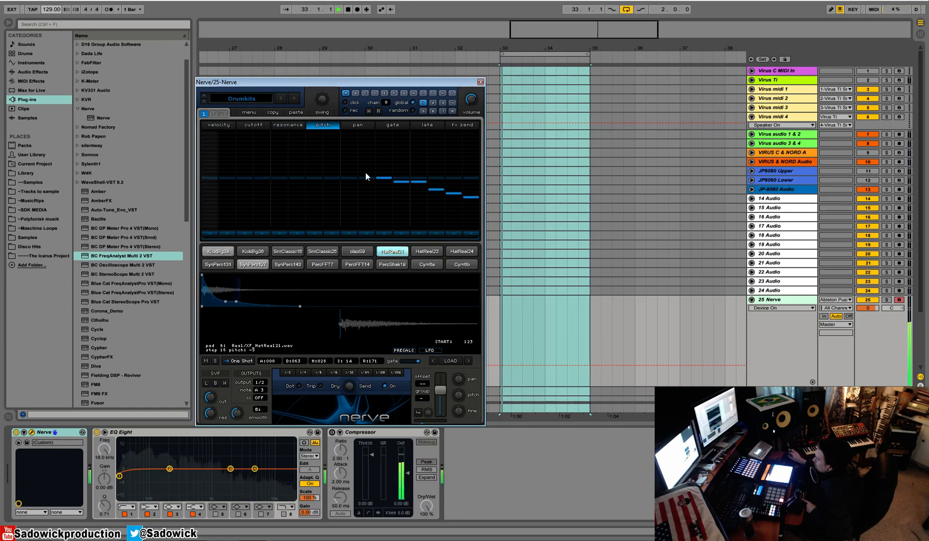
left_click(401, 252, "alt")
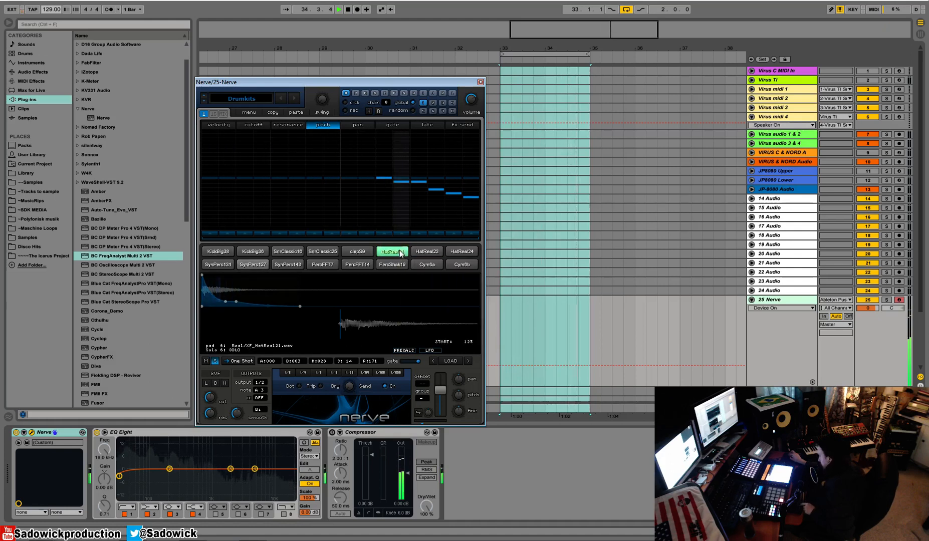
Step: Draw varying pan positions across the HatReal21 steps, alternating above and below center, and play them soloed
left_click(361, 125)
left_click(211, 172)
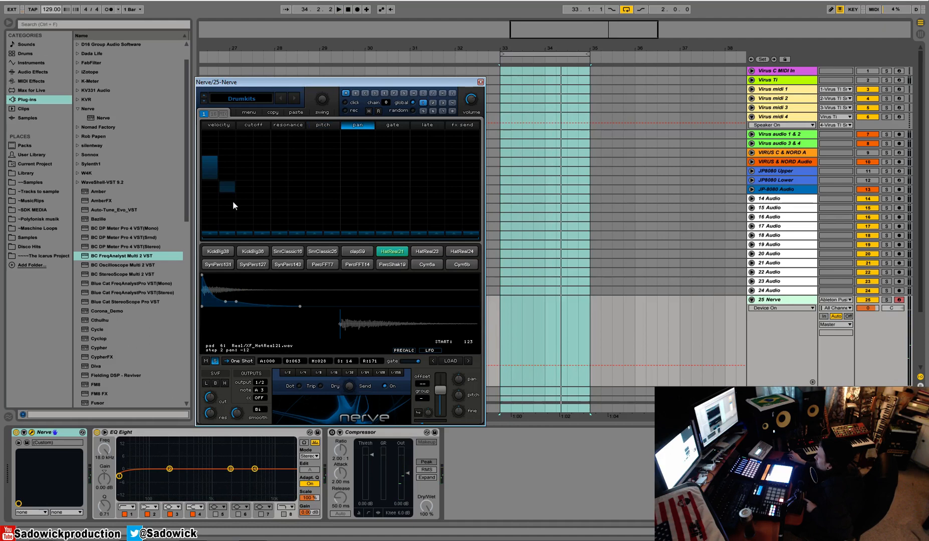
key("space")
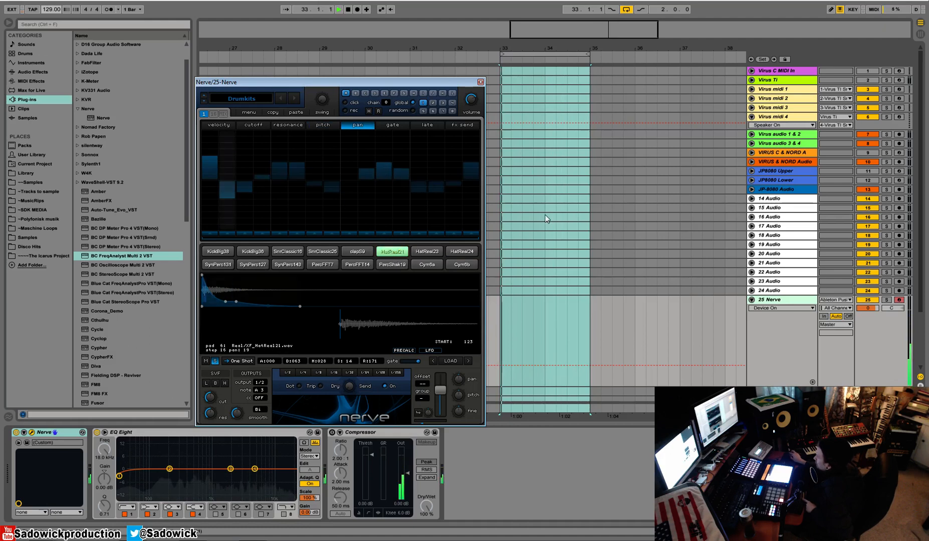
Step: Look through the gate, late and fx send step lanes of HatReal21, then return to its velocity lane
left_click(398, 127)
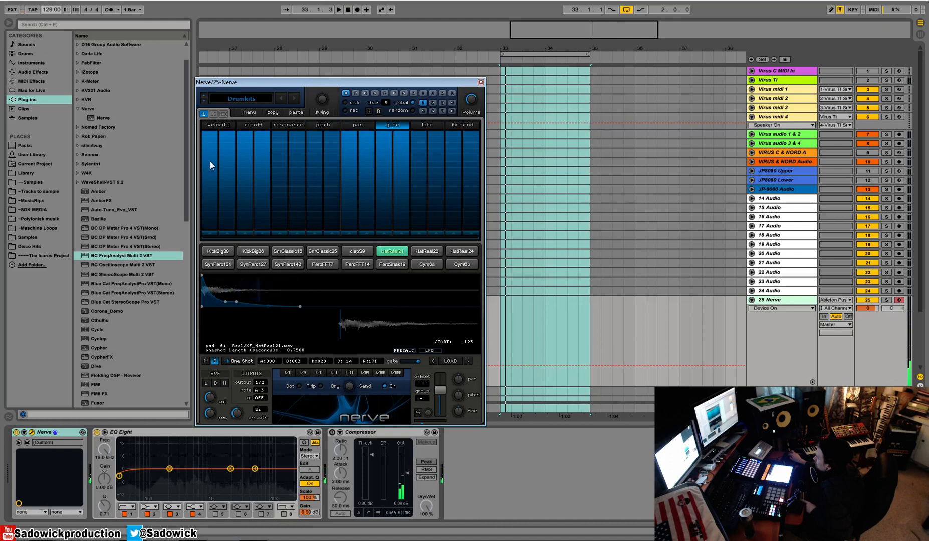
key("space")
left_click(426, 125)
left_click(448, 125)
left_click(220, 125)
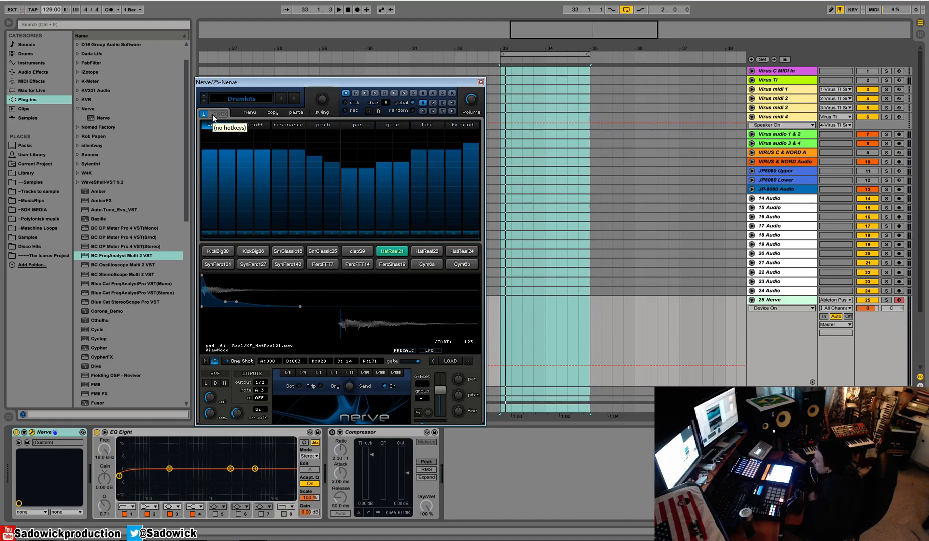
Step: Show the steps of all 16 pads together and take the HatReal21 pad out of solo
left_click(213, 114)
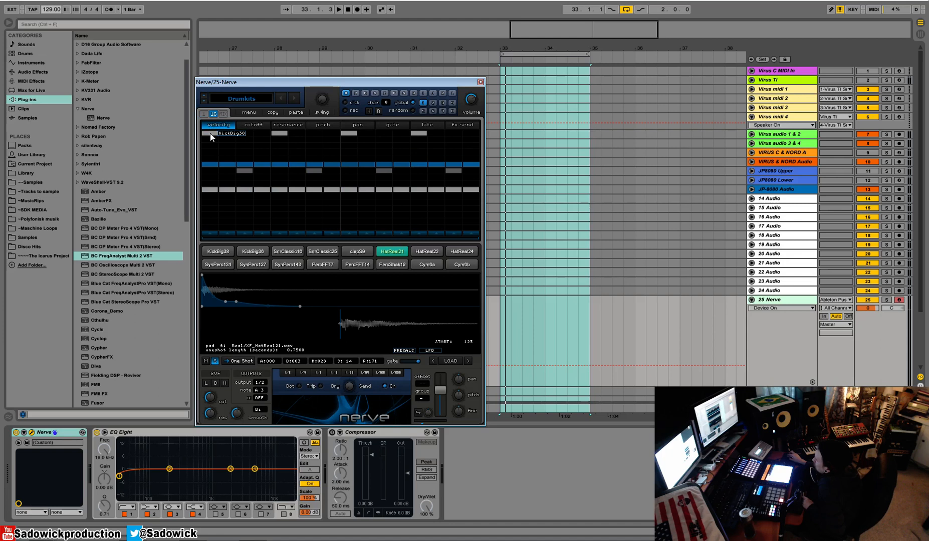
key("space")
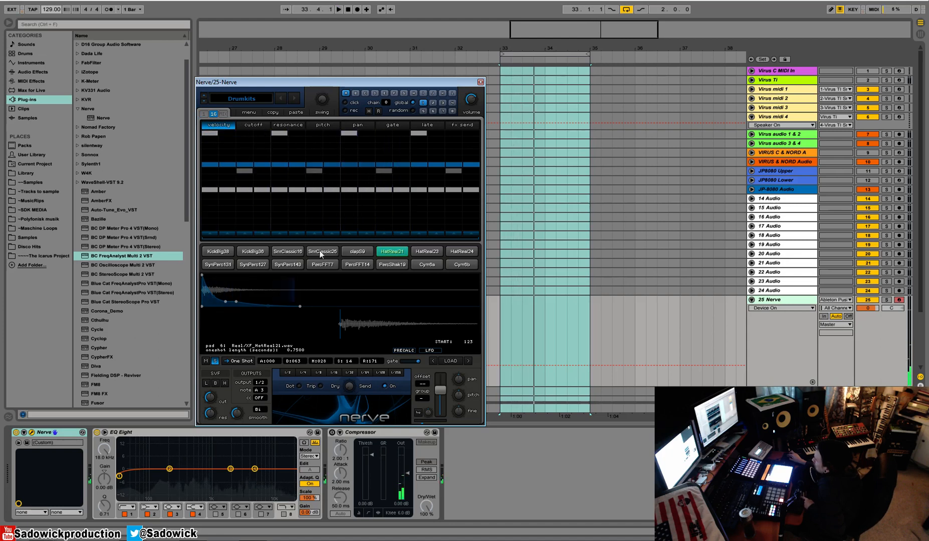
left_click(384, 252, "alt")
Step: Remove the HatReal21 hits on steps 3, 7, 11 and 15 and play the pattern
key("space")
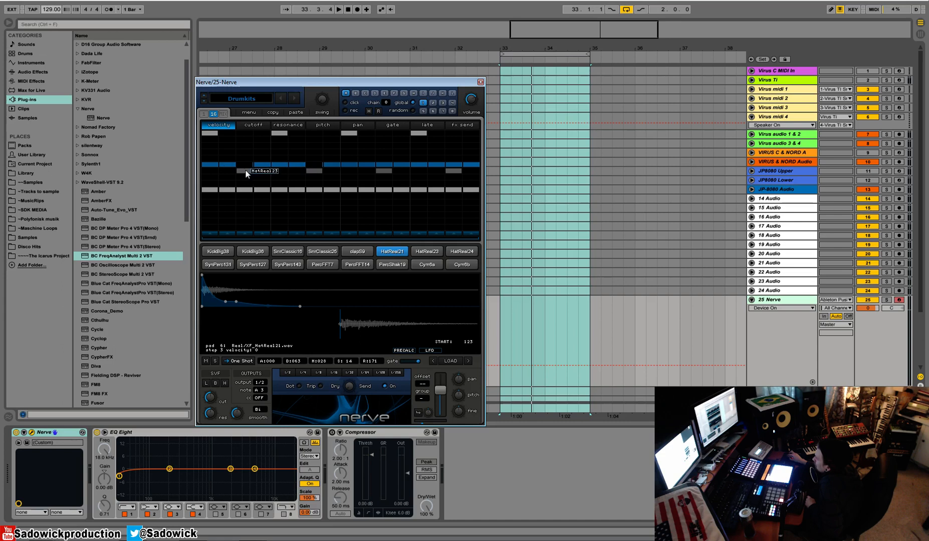
left_click(381, 166)
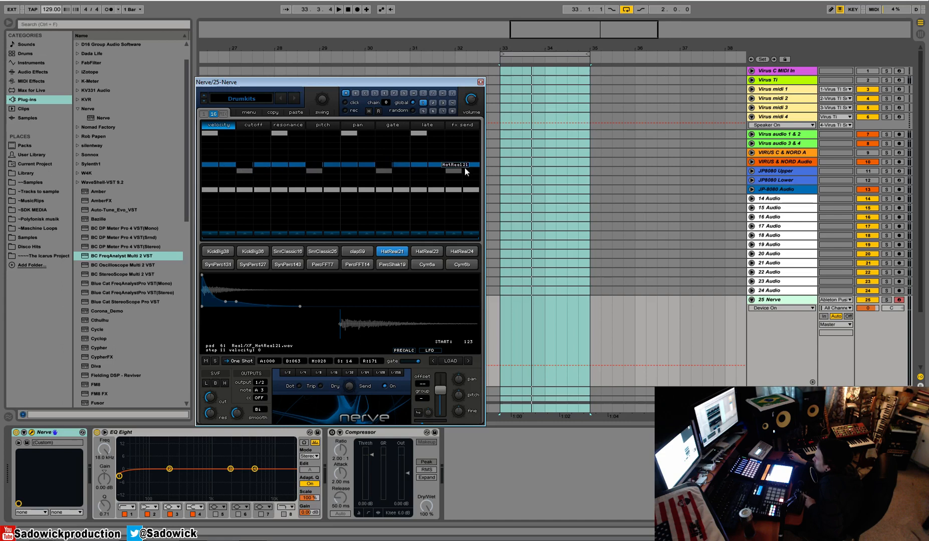
key("space")
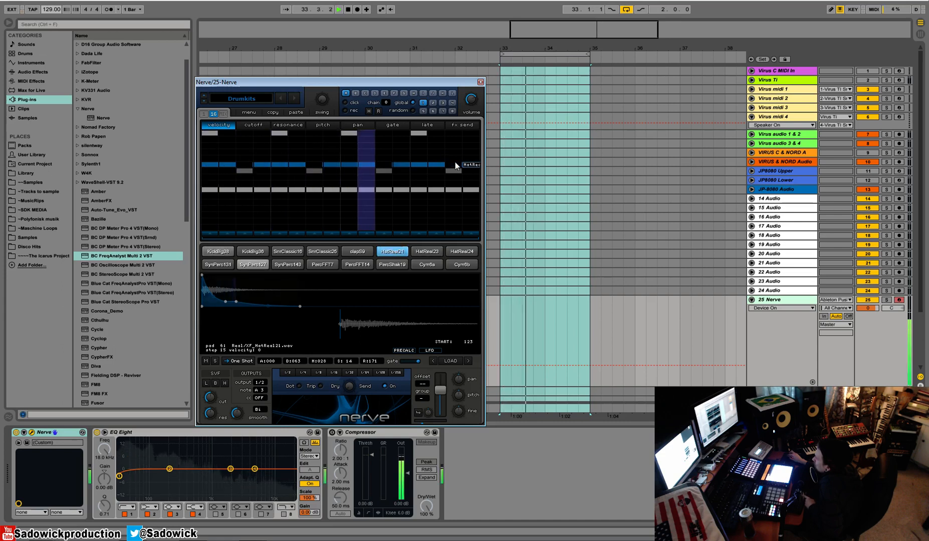
Step: Add a kick hit on step 16 and remove the SynPerc127 hits on steps 1, 5, 9 and 13
left_click(470, 139)
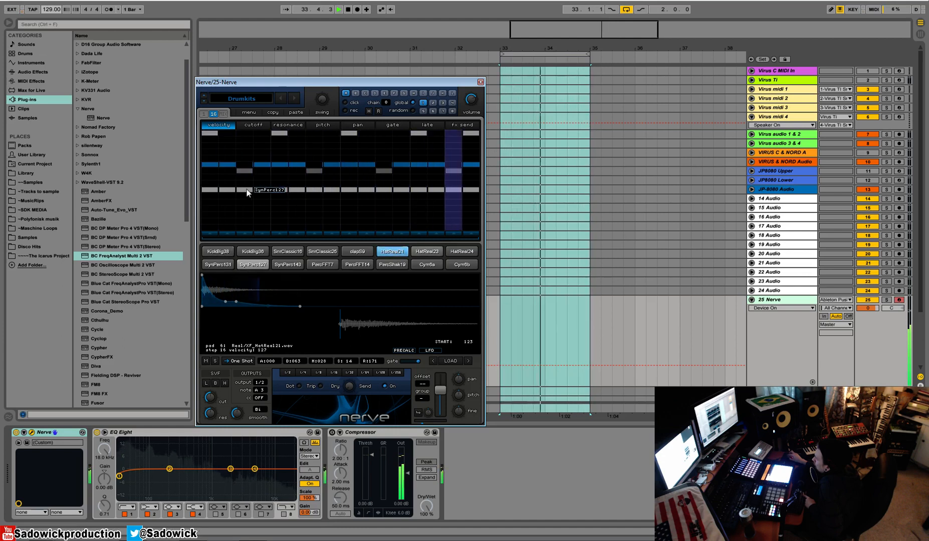
left_click(214, 190)
left_click(274, 190)
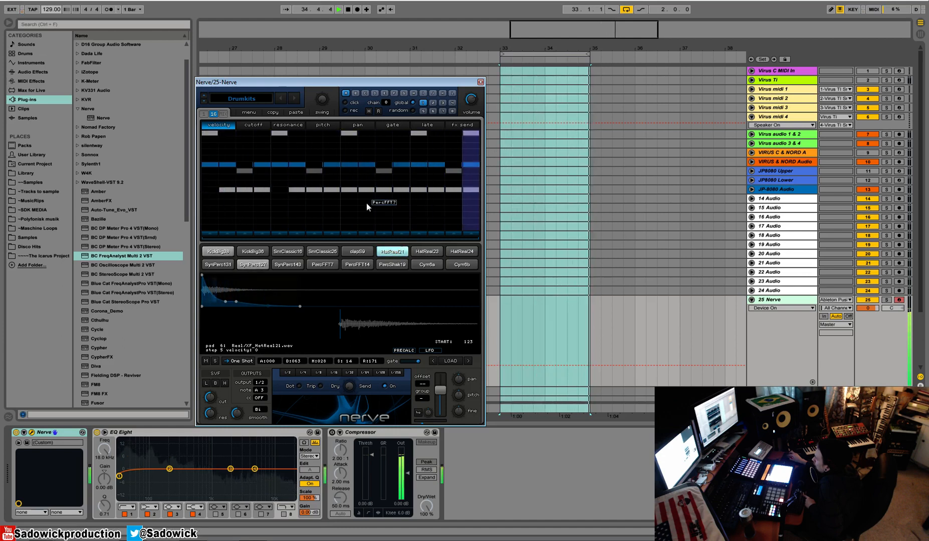
left_click(351, 190)
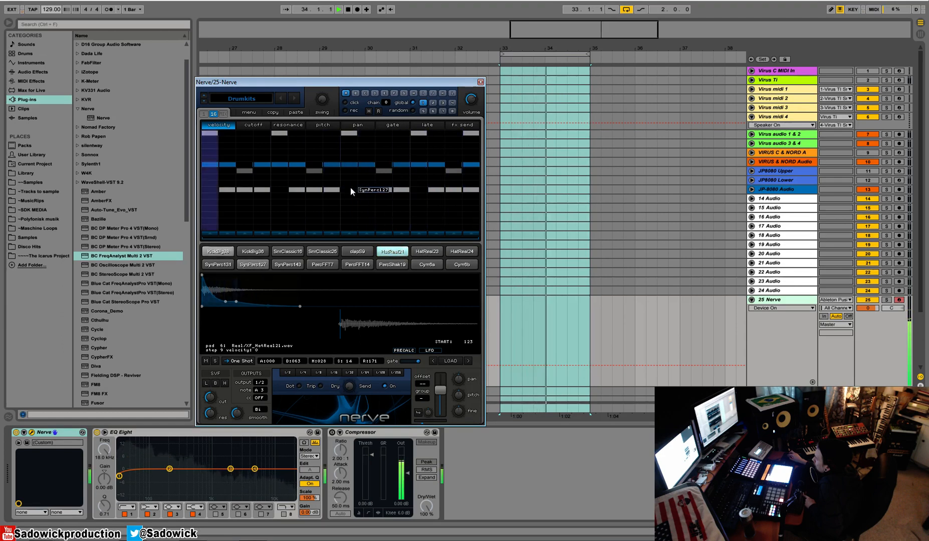
Step: Thin out the HatReal21 row during playback by removing steps 1, 9 and 12, keeping a hit on step 14
left_click(348, 165)
left_click(217, 164)
left_click(436, 166)
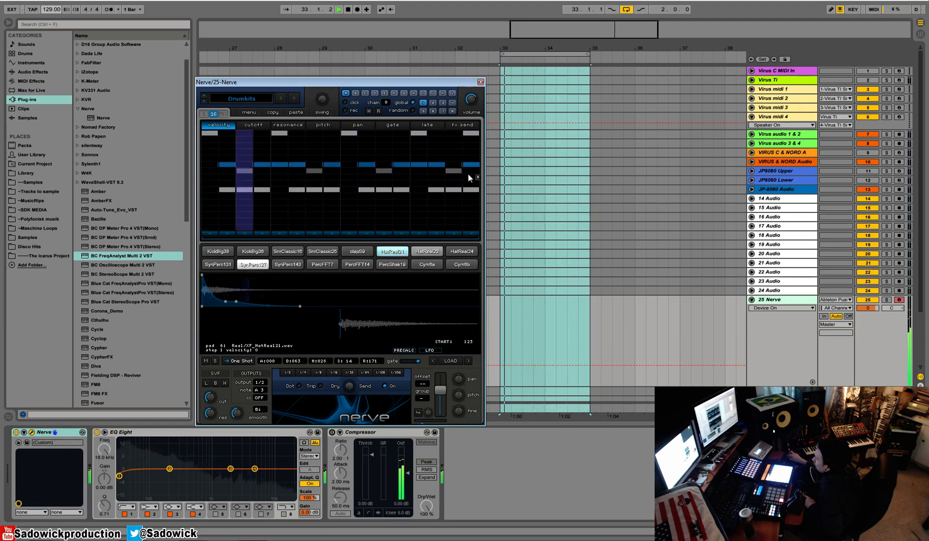
left_click(433, 165)
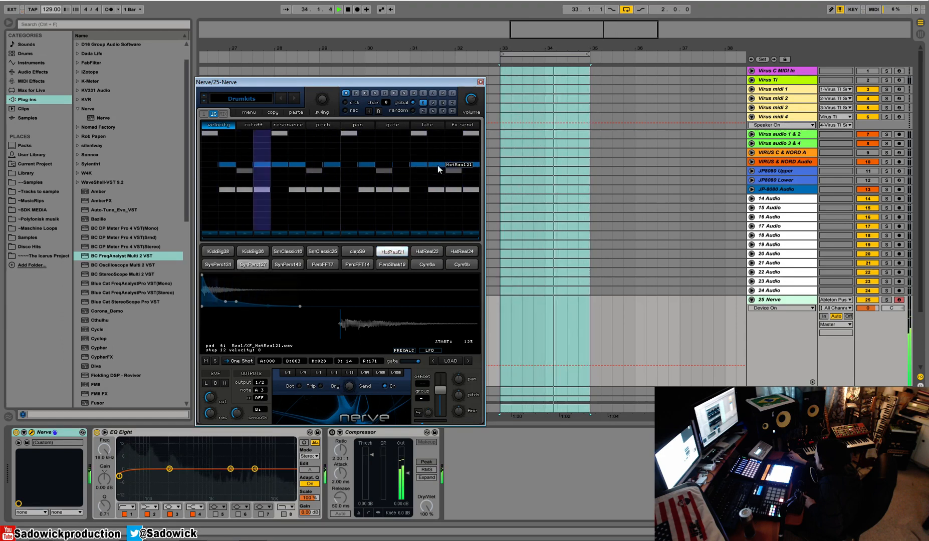
left_click(447, 166)
left_click(434, 165)
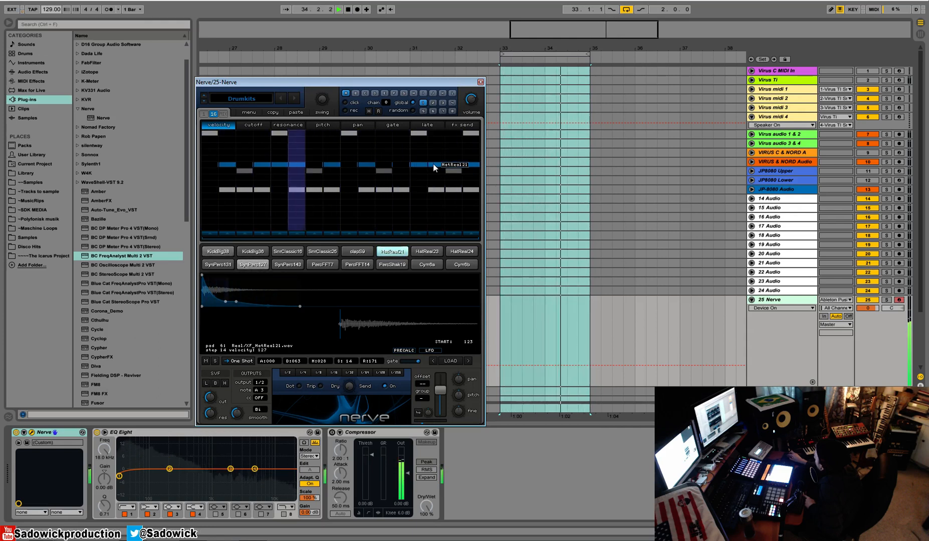
left_click(452, 164)
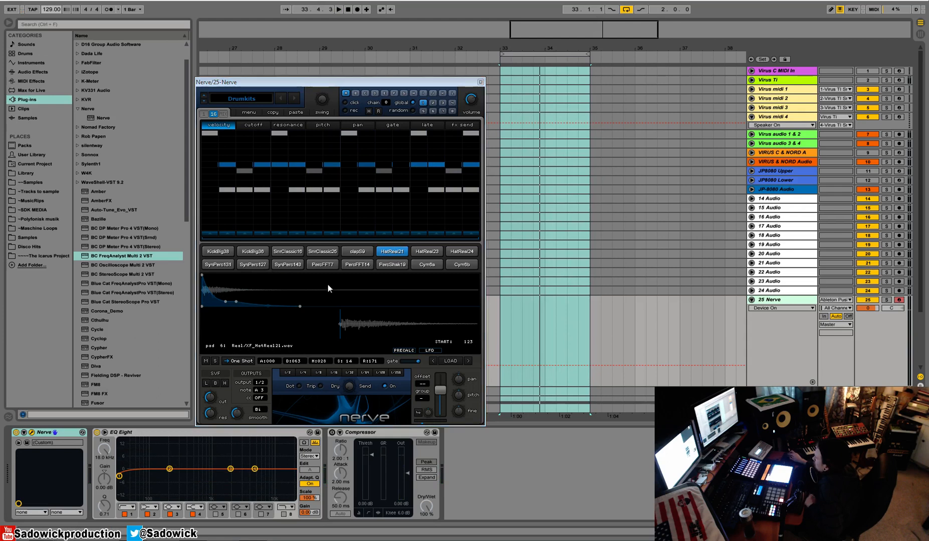
Step: Audition the first kick and PercShak19 pads, then initialize the drum machine to empty all pads and patterns
left_click(229, 252)
left_click(393, 264)
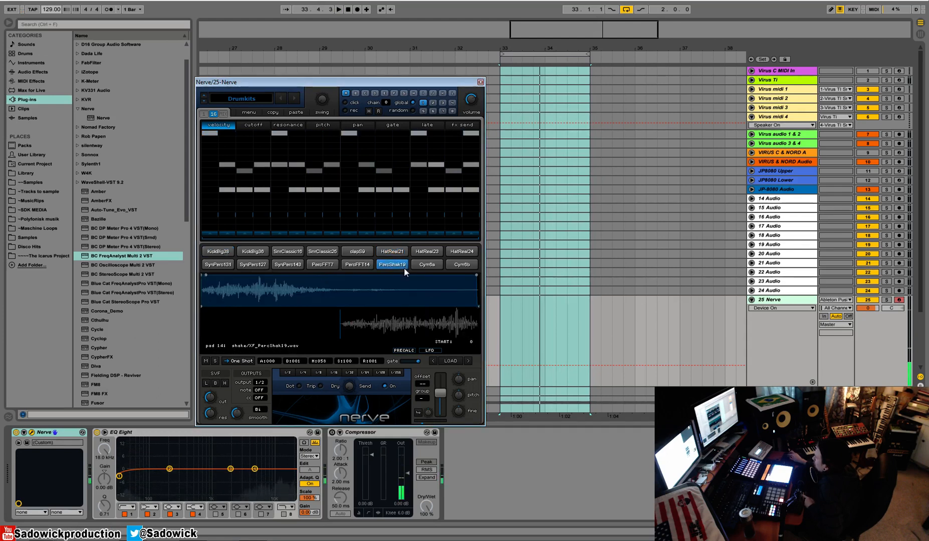
left_click(243, 112)
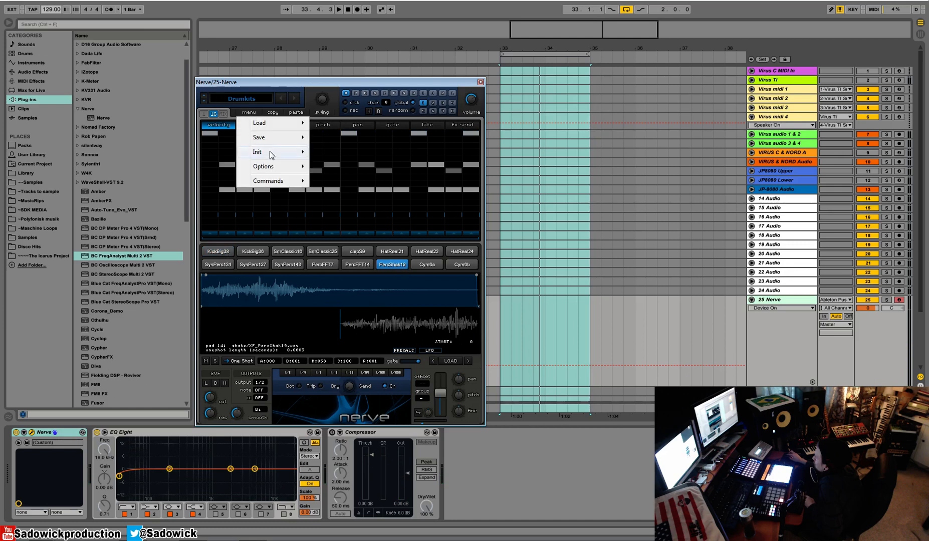
mouse_move(268, 151)
left_click(368, 232)
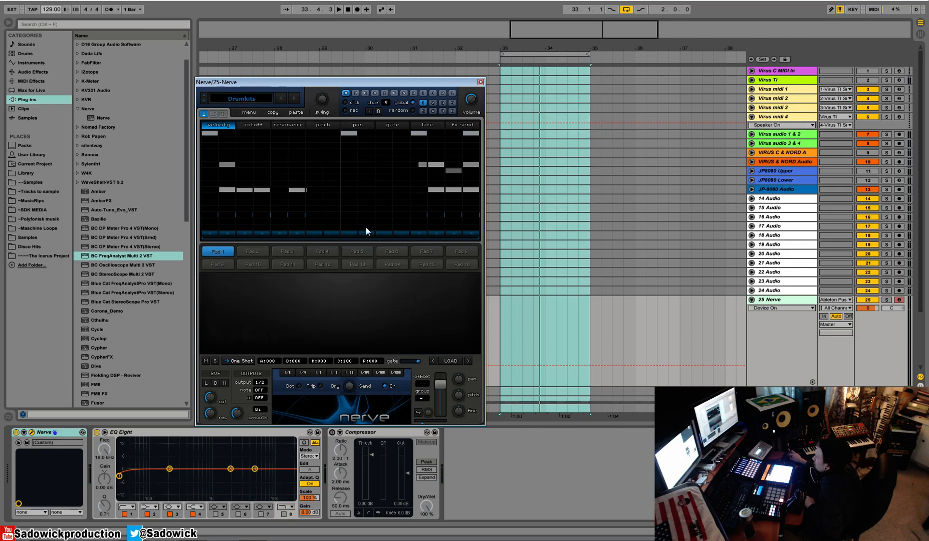
Step: Load XF_Loop_153.wav from the Loops_XFER sample folder into pad 1 and play the sliced loop
left_click(449, 361)
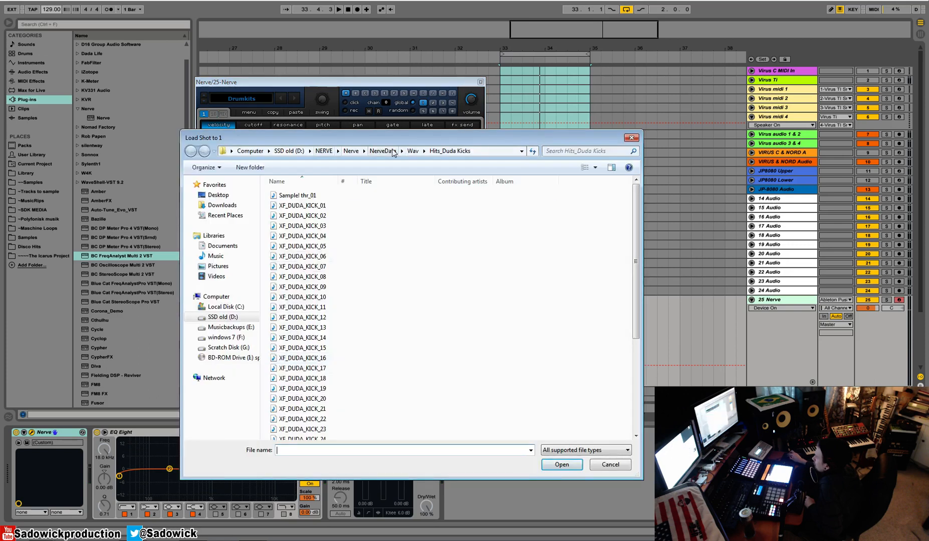
left_click(411, 156)
double_click(300, 409)
scroll(323, 334, "down", 9)
scroll(323, 334, "down", 10)
double_click(319, 324)
key("space")
left_click(238, 361)
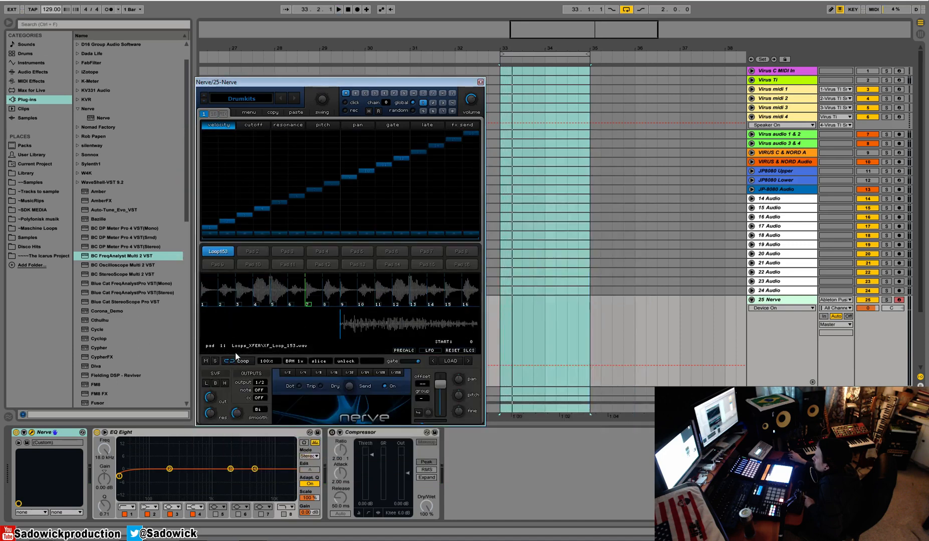
Step: Toggle pad 1's Loop playback mode and switch its filter to band-pass while the loop plays
left_click(235, 361)
left_click(236, 360)
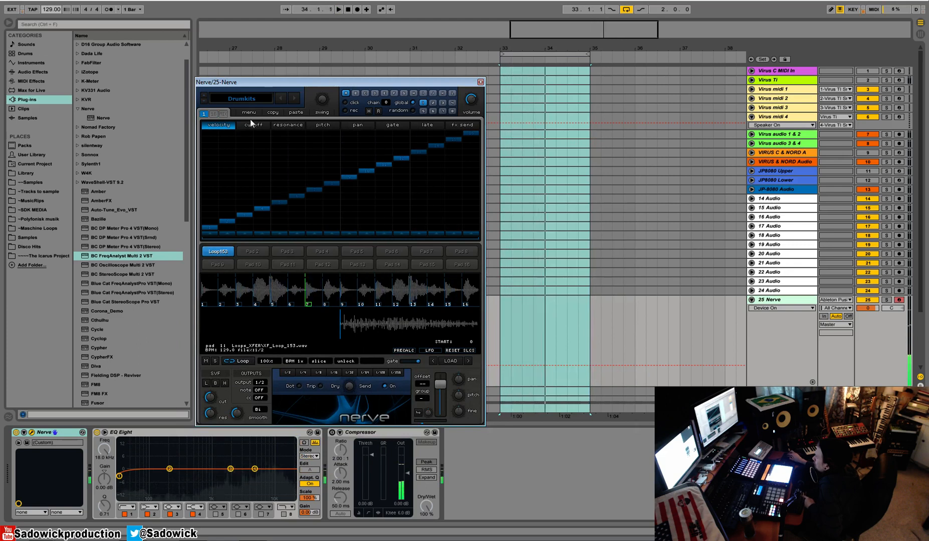
key("space")
mouse_move(216, 389)
left_mouse_down()
mouse_move(218, 416)
mouse_move(216, 384)
left_mouse_up()
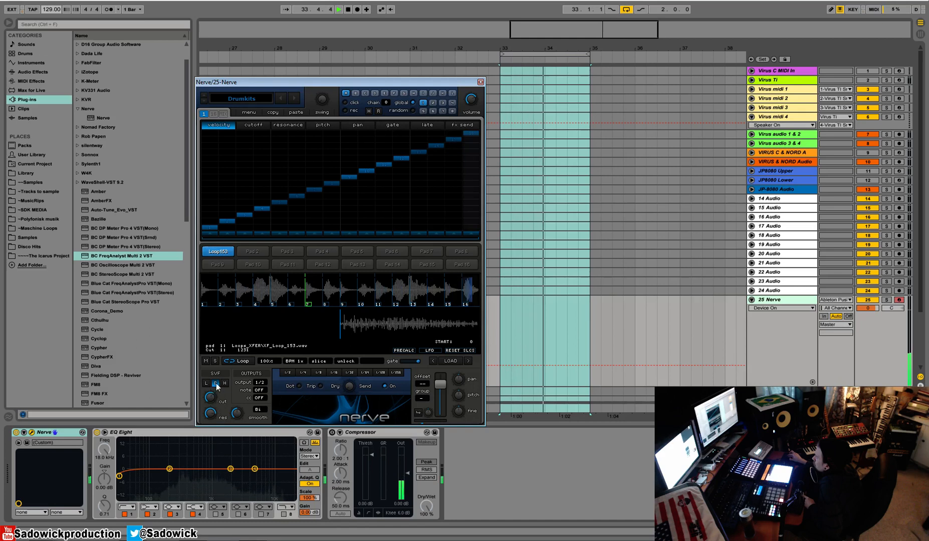
key("space")
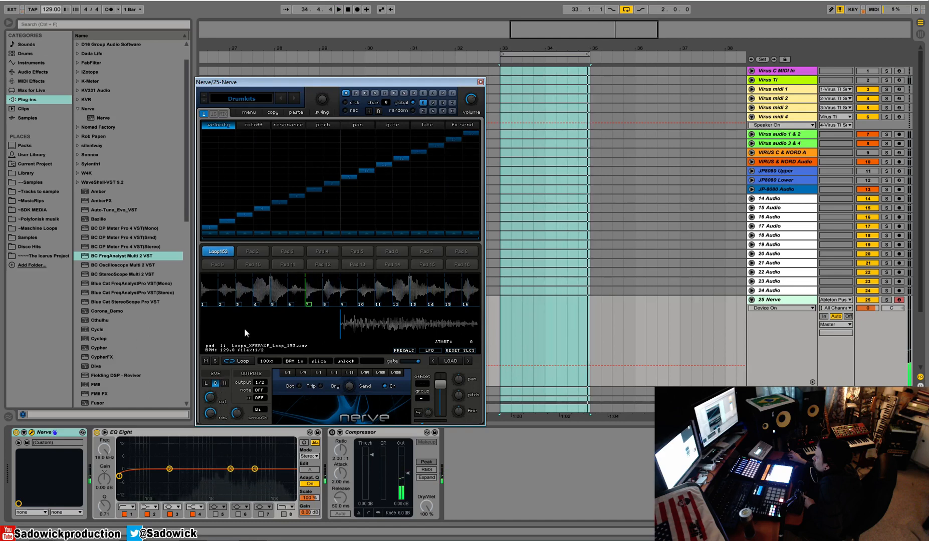
Step: Draw varied per-step cutoff values across pad 1's pattern and play the loop
left_click(248, 126)
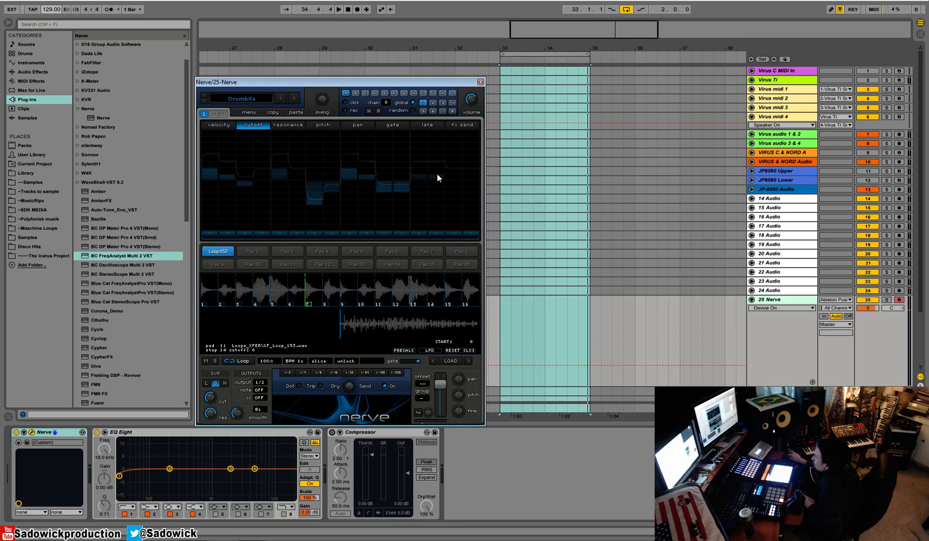
key("space")
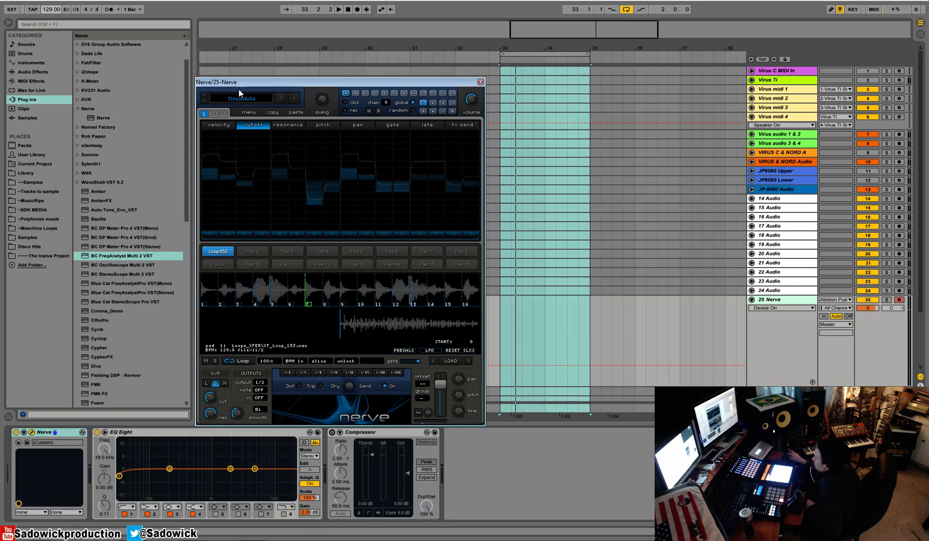
Step: Draw per-step pitches 2, 2, -3, -1, 1, 3, 4, 2, -3, -7, -5, -2, 1, 2, -2, 0 and play the loop
left_click(330, 123)
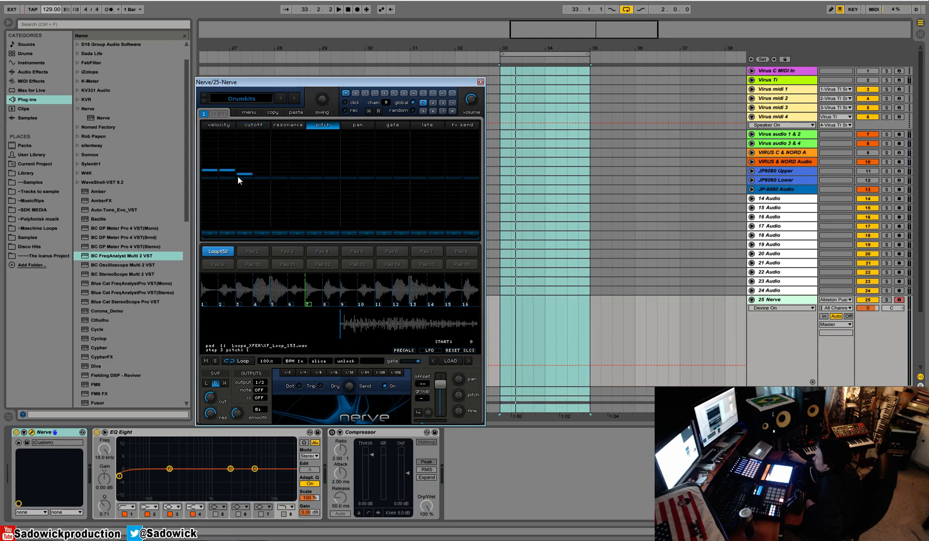
key("space")
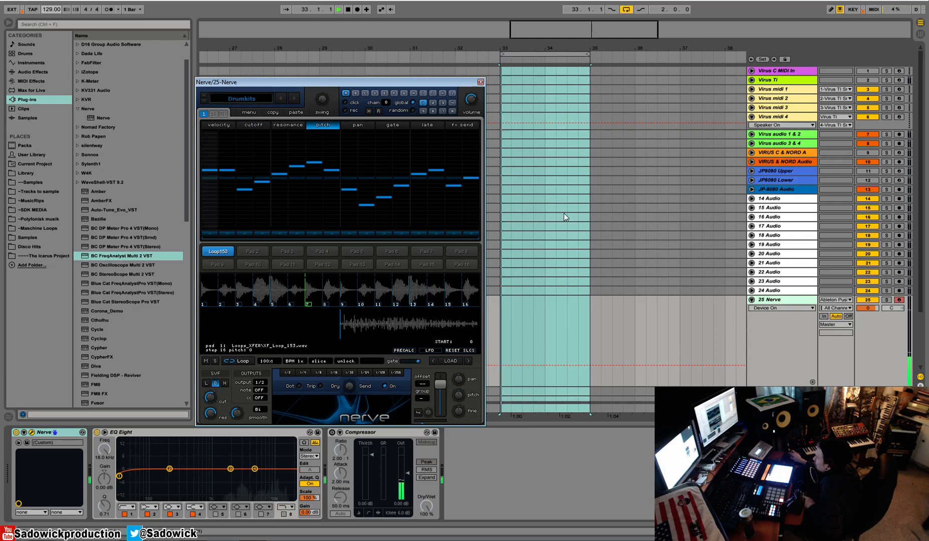
key("space")
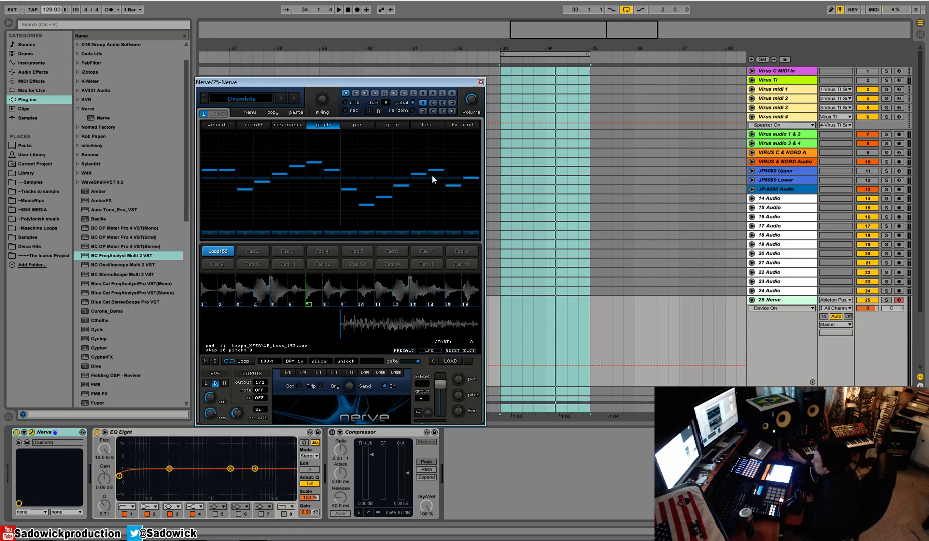
Step: Check the numeric per-step pitch values in the 16-pad view and return to the single-pad view
left_click(214, 114)
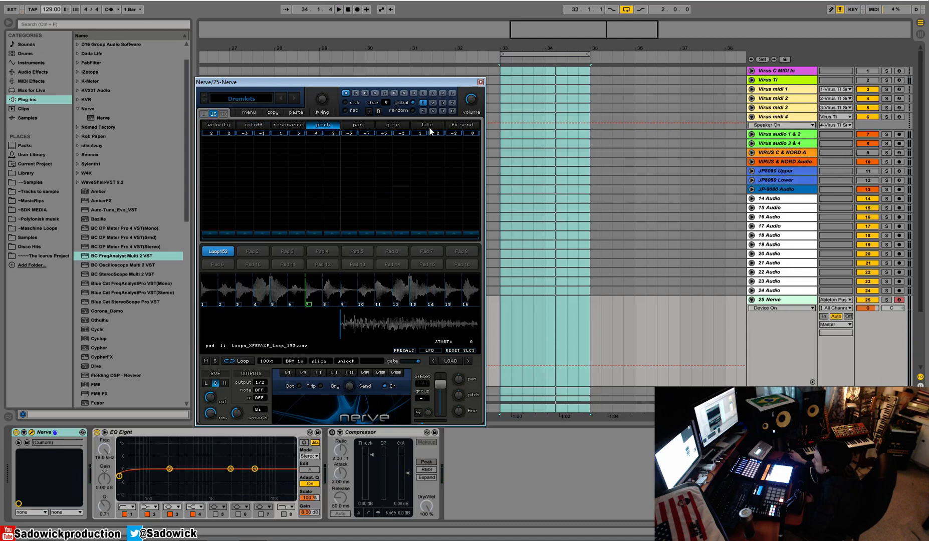
left_click(203, 114)
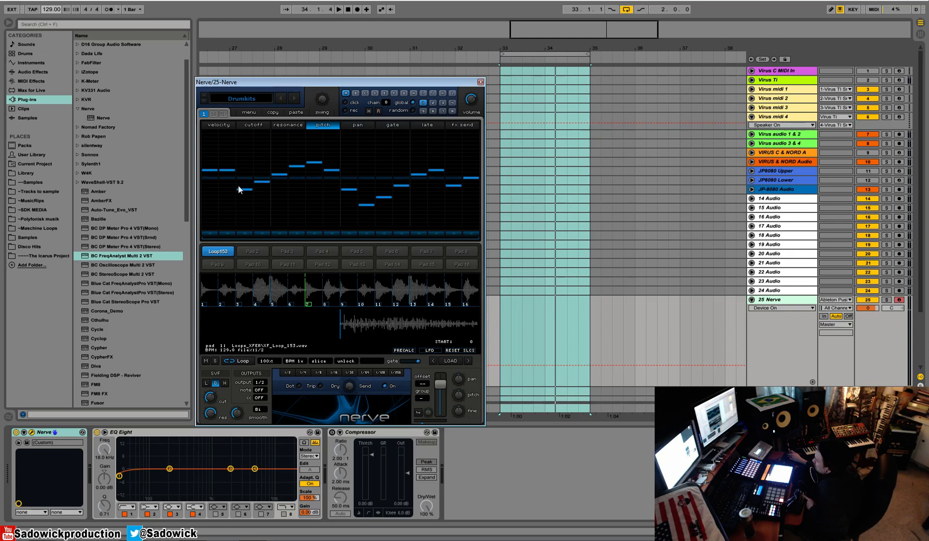
Step: Select pattern B and draw a new slice order across its steps, starting playback
left_click(356, 93)
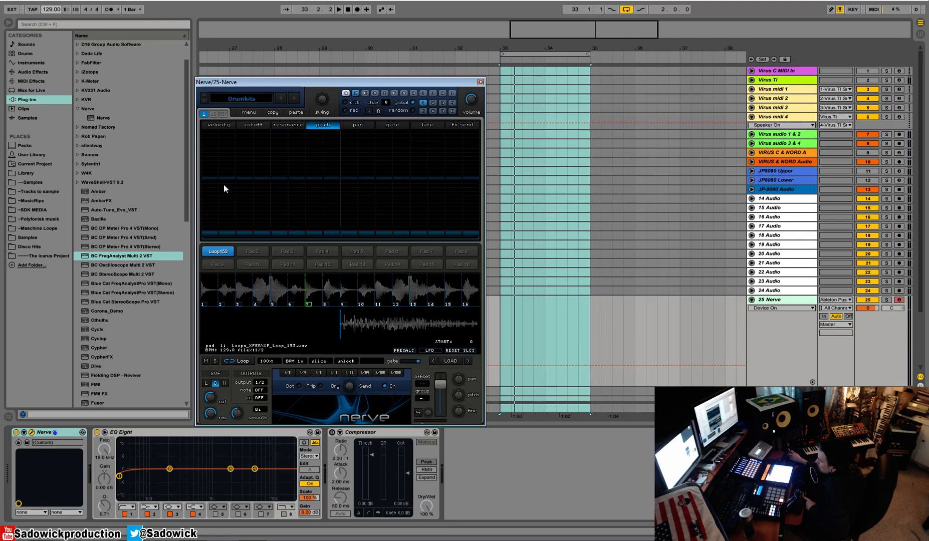
left_click(224, 126)
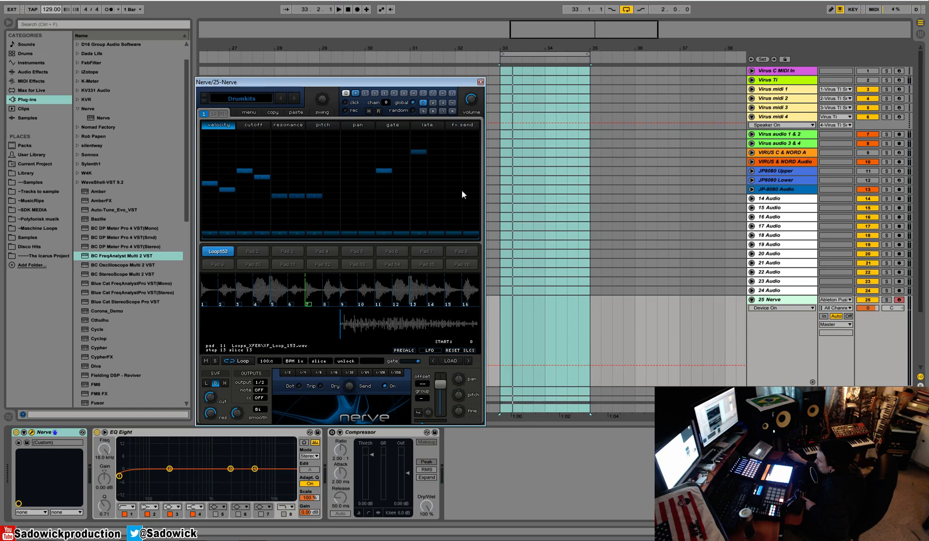
key("space")
left_click_drag(328, 181, 487, 209)
Step: Draw varied per-step cutoff values for pattern B and listen to the modulated loop
left_click(253, 125)
left_click_drag(204, 176, 489, 185)
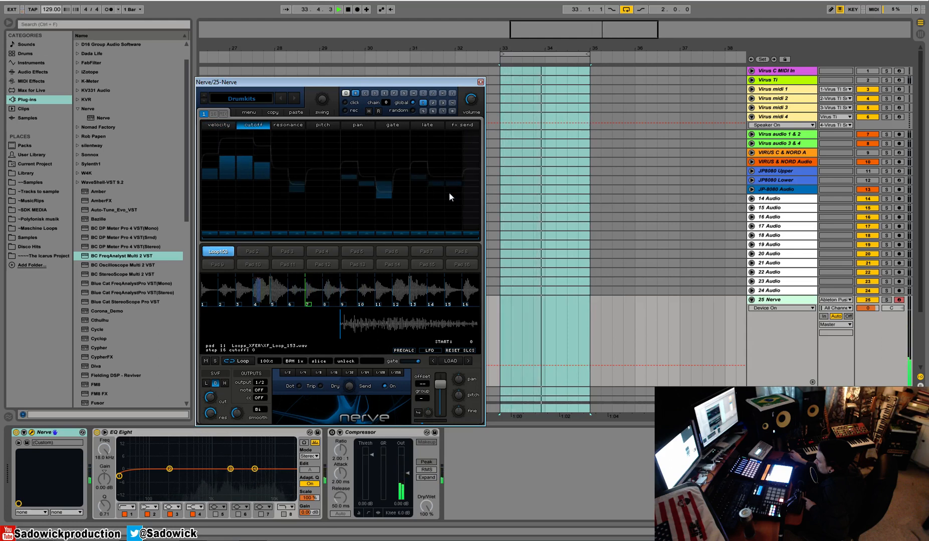
key("space")
Step: Alternate between patterns A and B during playback to compare them, ending on pattern B
left_click(346, 94)
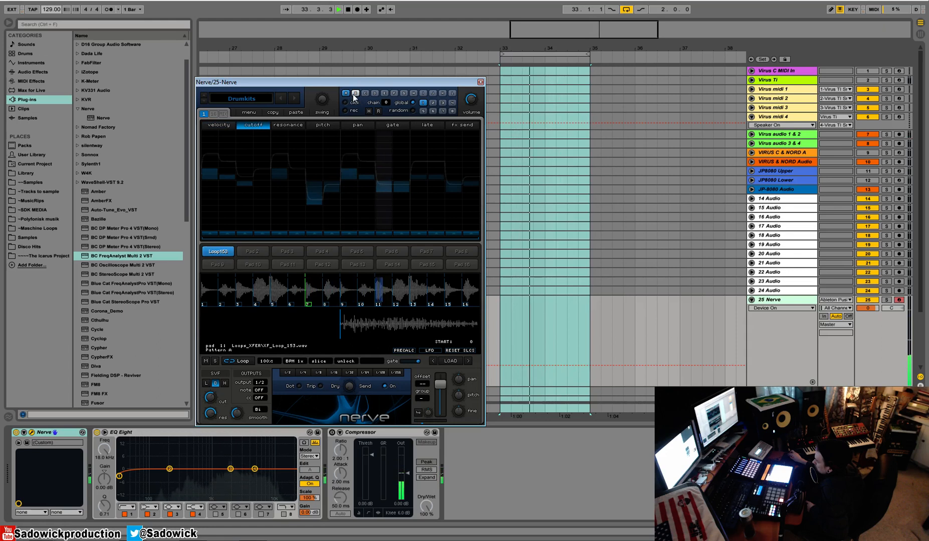
left_click(354, 94)
left_click(343, 94)
left_click(355, 94)
left_click(346, 95)
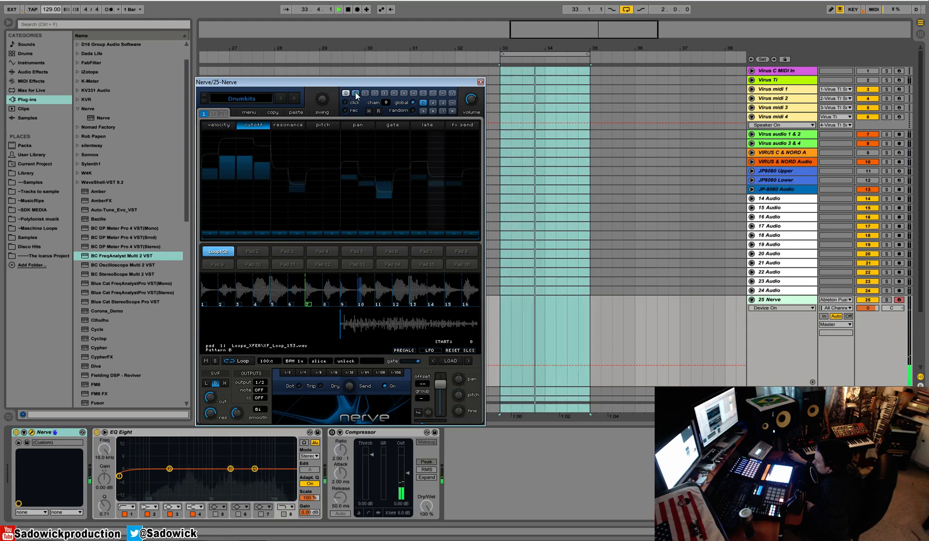
left_click(355, 94)
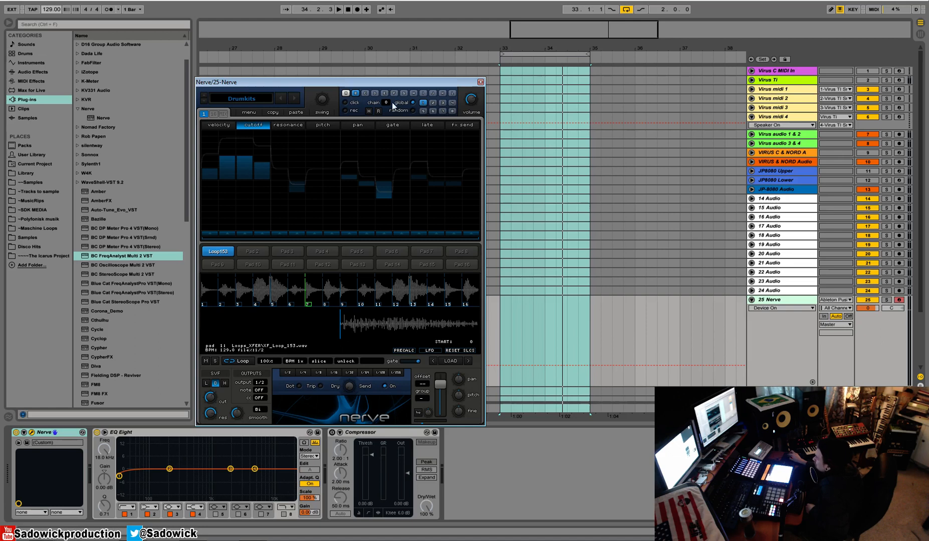
Step: Reset the whole drum machine with Init Everything
left_click(249, 112)
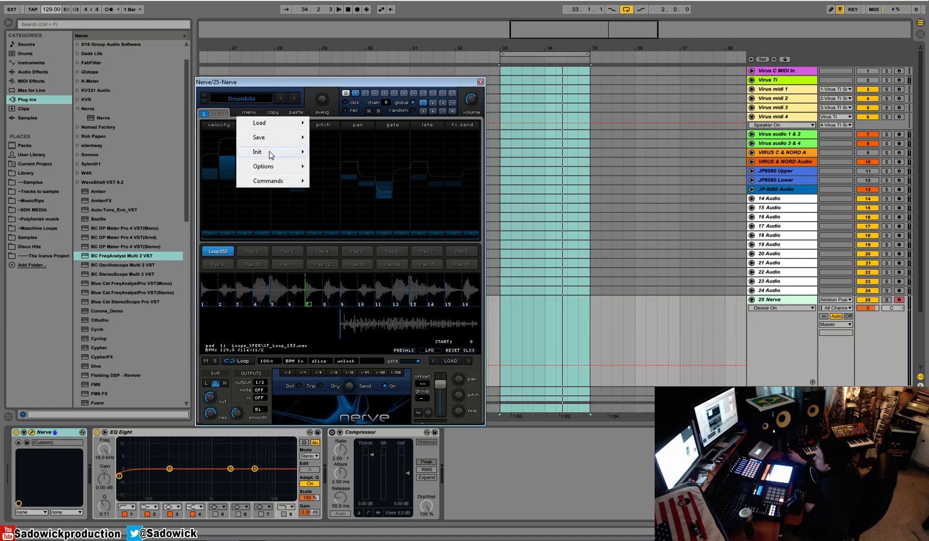
mouse_move(270, 155)
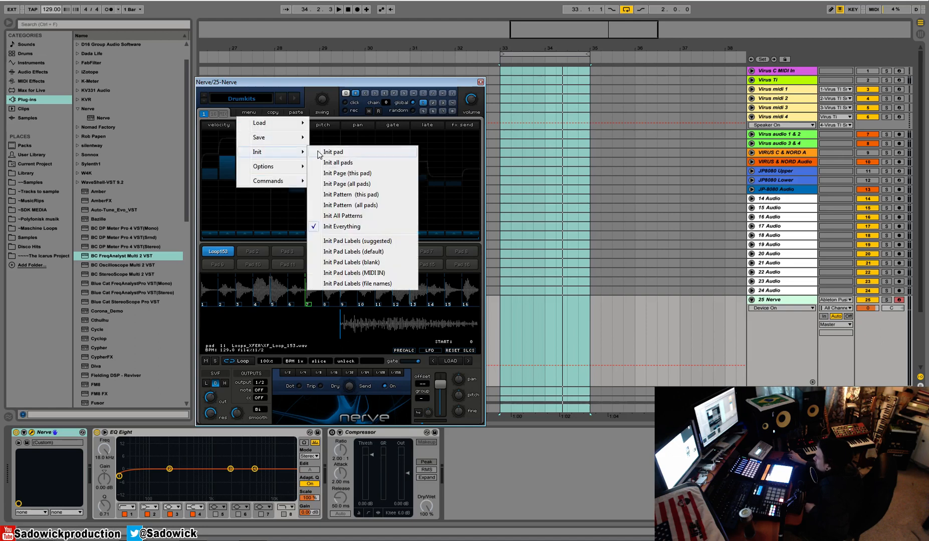
left_click(365, 227)
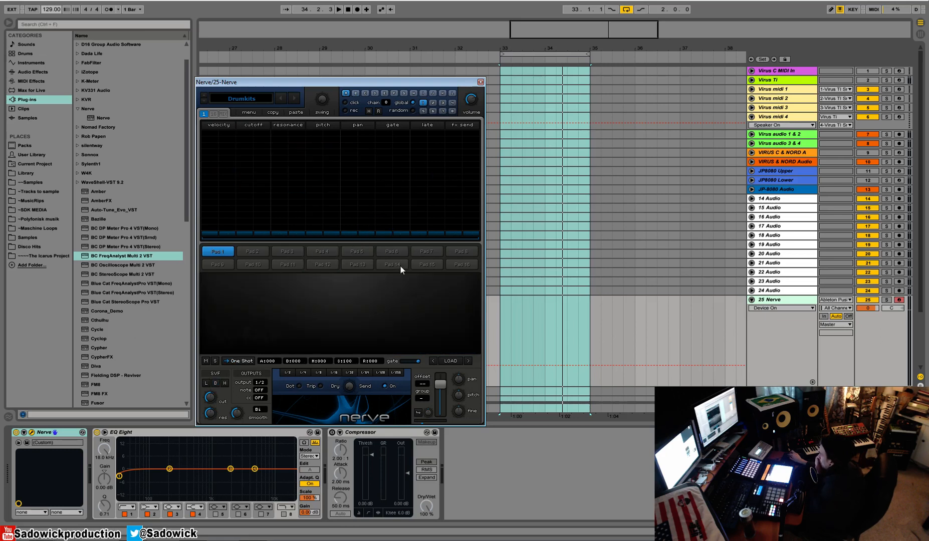
Step: Load XF_DUDA_KICK_01 from the Hits_Duda Kicks sample folder into pad 1
left_click(449, 360)
left_click(414, 150)
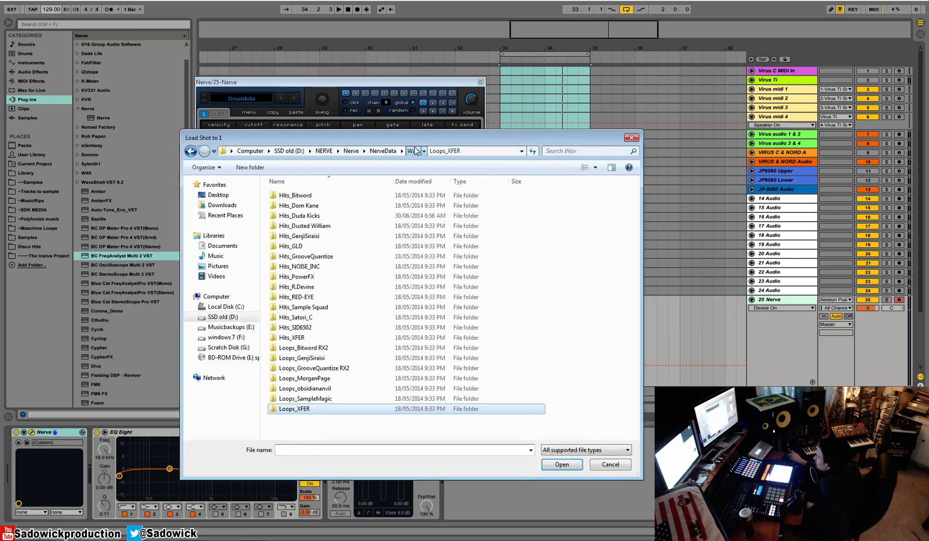
double_click(310, 215)
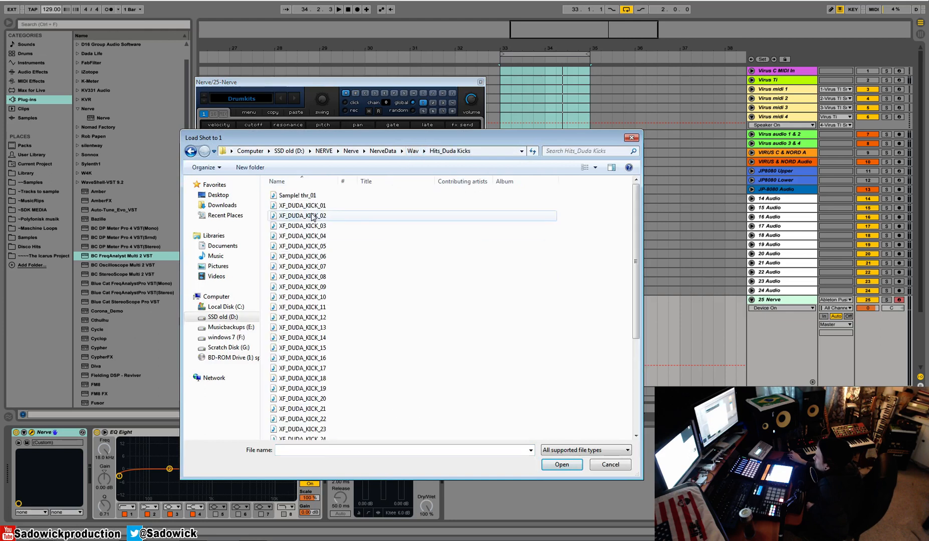
double_click(300, 206)
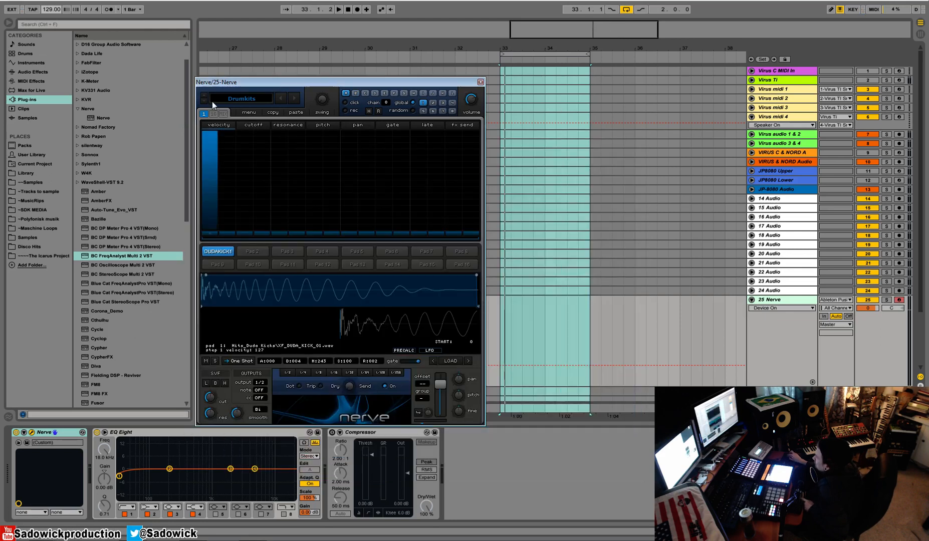
Step: Program full-velocity kick hits on steps 1, 5, 9 and 13 of page 1 and play the pattern
left_click(277, 136)
left_click(348, 136)
left_click(415, 135)
key("space")
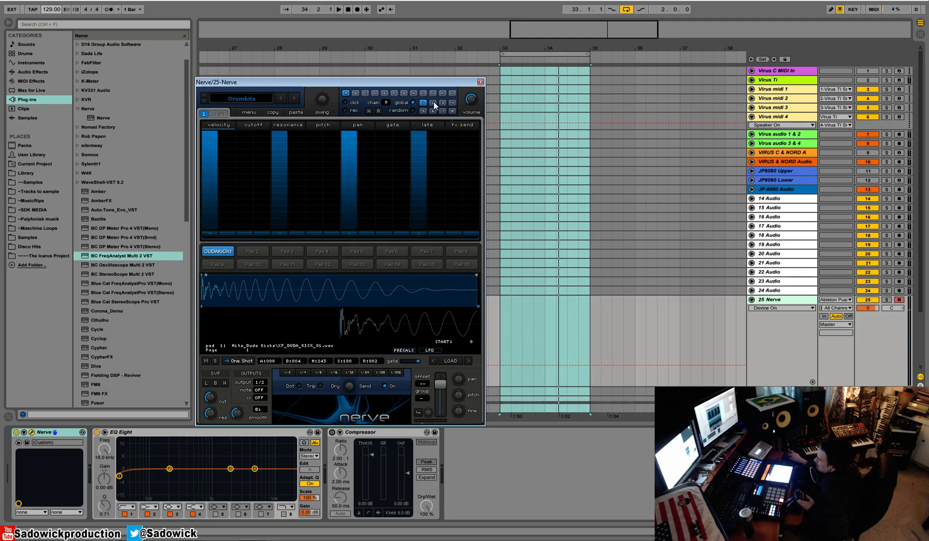
Step: Set the page chain to 2 and open page 2 of the kick pattern
left_click(384, 103)
left_click_drag(388, 105, 387, 107)
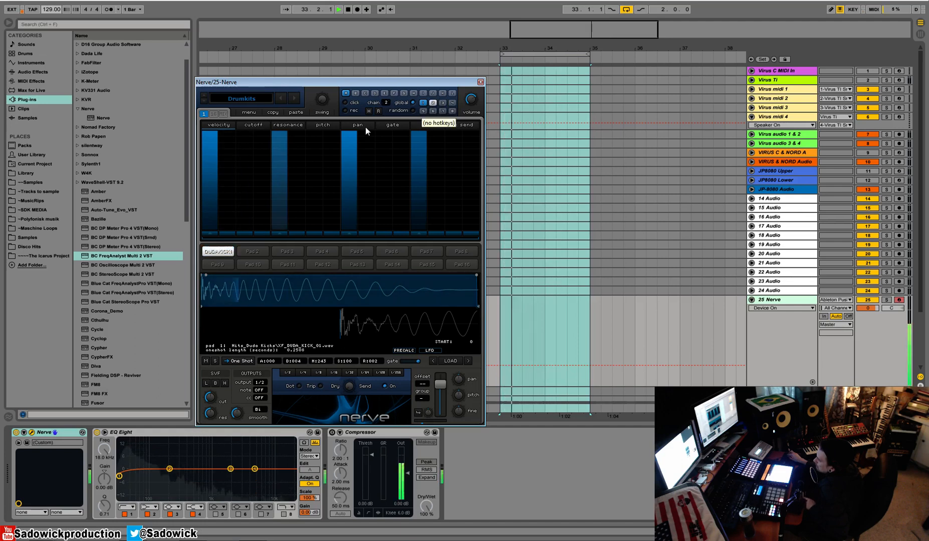
left_click(434, 103)
Step: Add kick hits on steps 1, 5, 9, 13 and 15 of page 2 and play the two chained pages
left_click(209, 132)
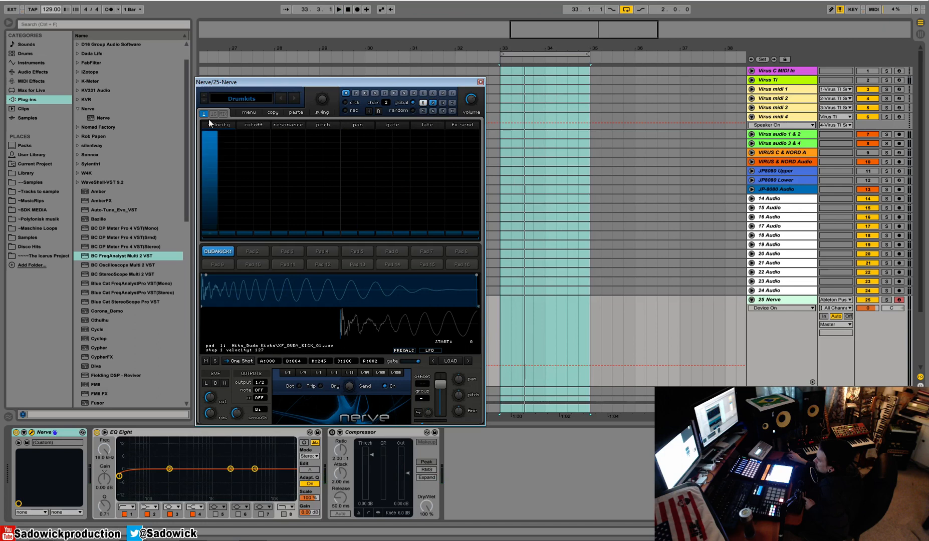
left_click(276, 137)
left_click(349, 134)
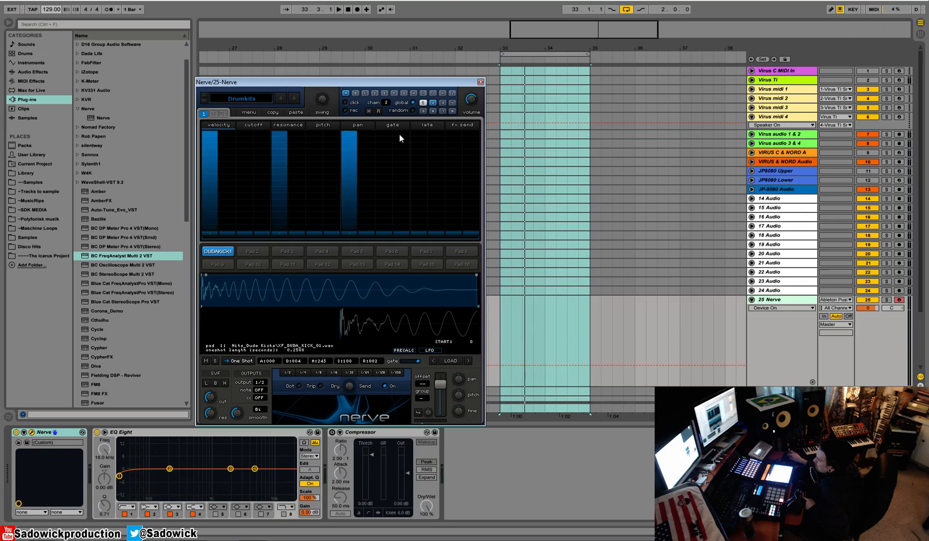
left_click(418, 135)
left_click(453, 137)
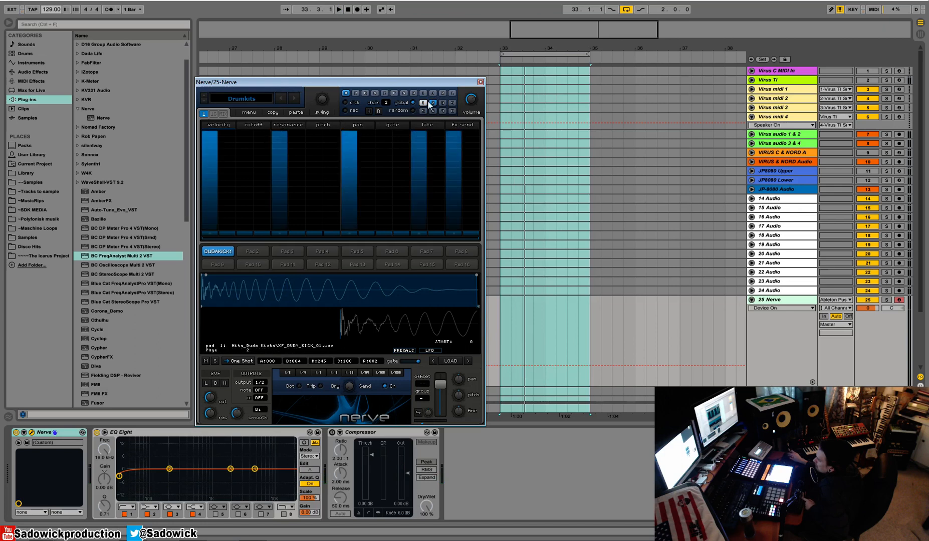
key("space")
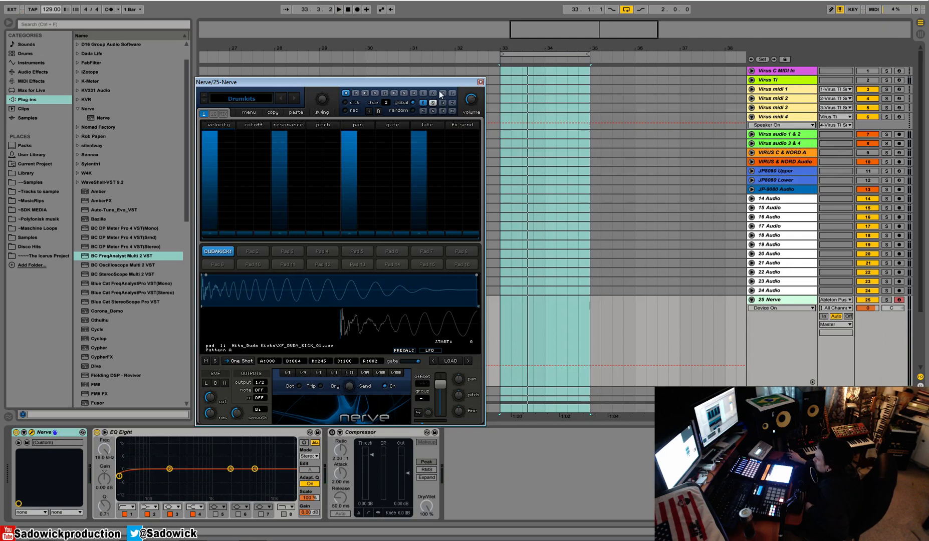
left_click_drag(439, 83, 424, 85)
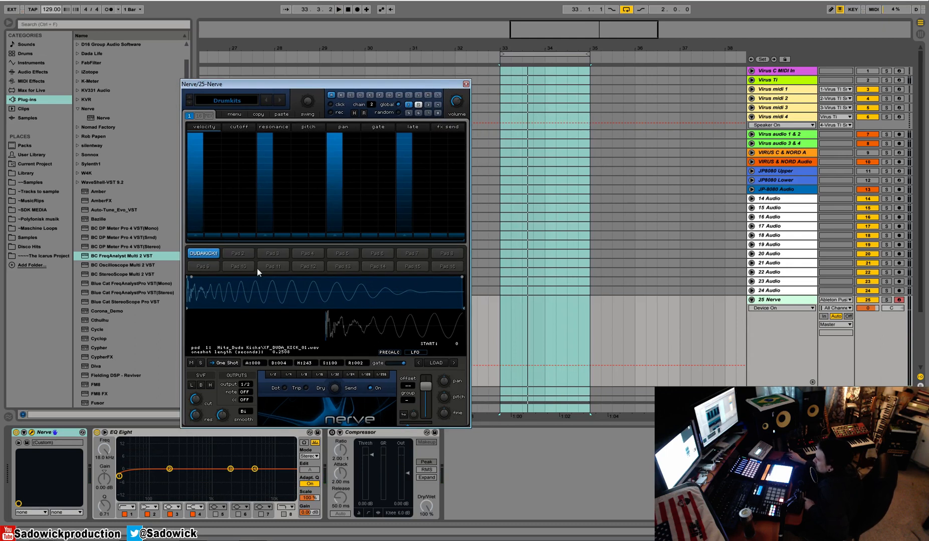